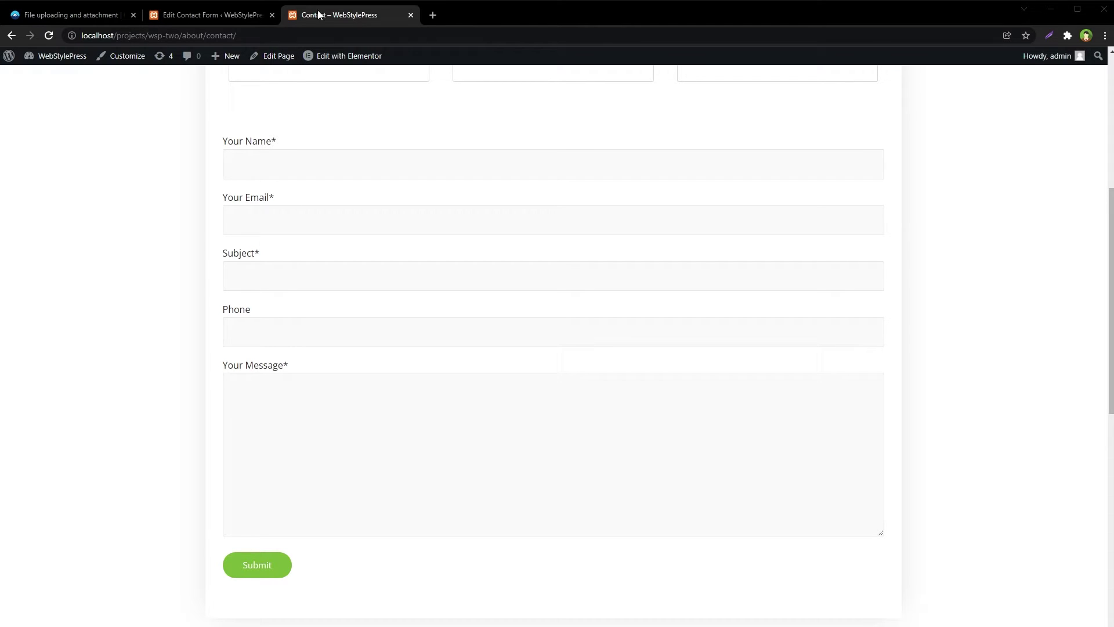
- Compare the Contact form 1 editor with the Name and Email fields on the live contact page
click(227, 17)
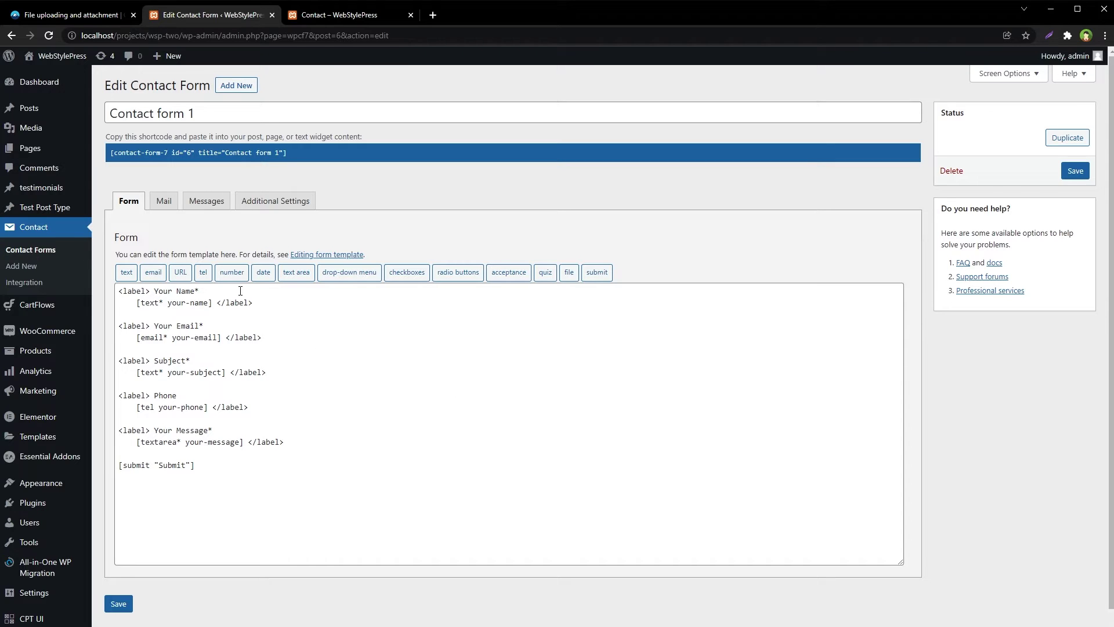
key(ctrl+Tab)
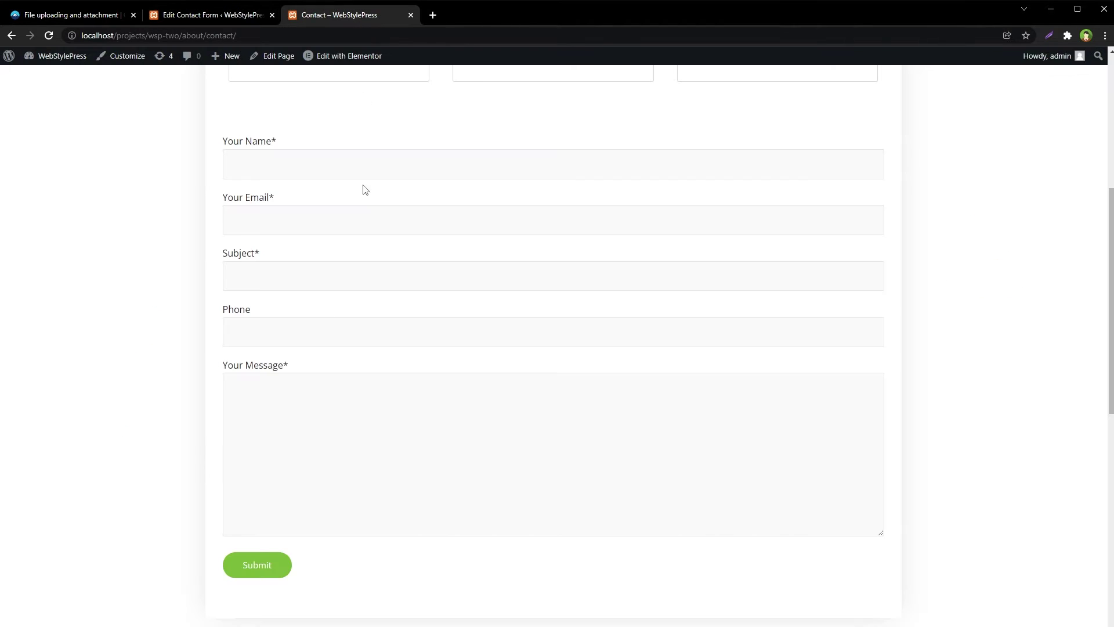
click(346, 174)
click(330, 205)
click(213, 10)
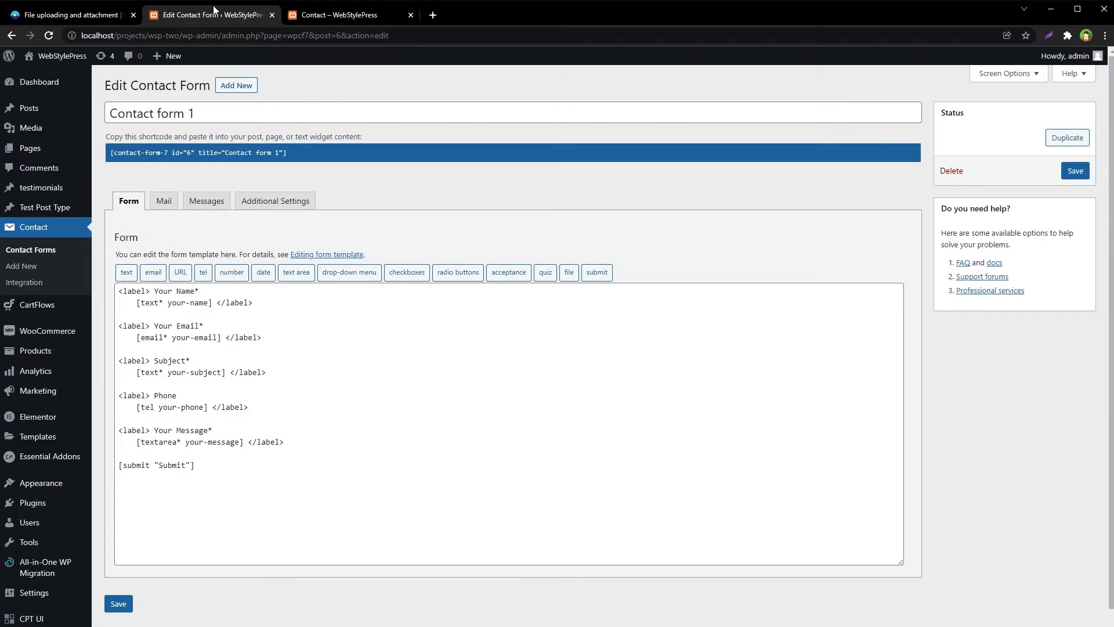
- Duplicate the Your Message block onto a new line directly below it
click(299, 439)
key(shift+Up)
key(shift+Up)
key(shift+Up)
key(shift+Up)
key(shift+Up)
key(shift+Up)
key(shift+Up)
key(shift+Up)
key(shift+Up)
key(shift+Up)
key(shift+Up)
key(shift+Up)
key(shift+Up)
key(shift+Up)
key(shift+Right)
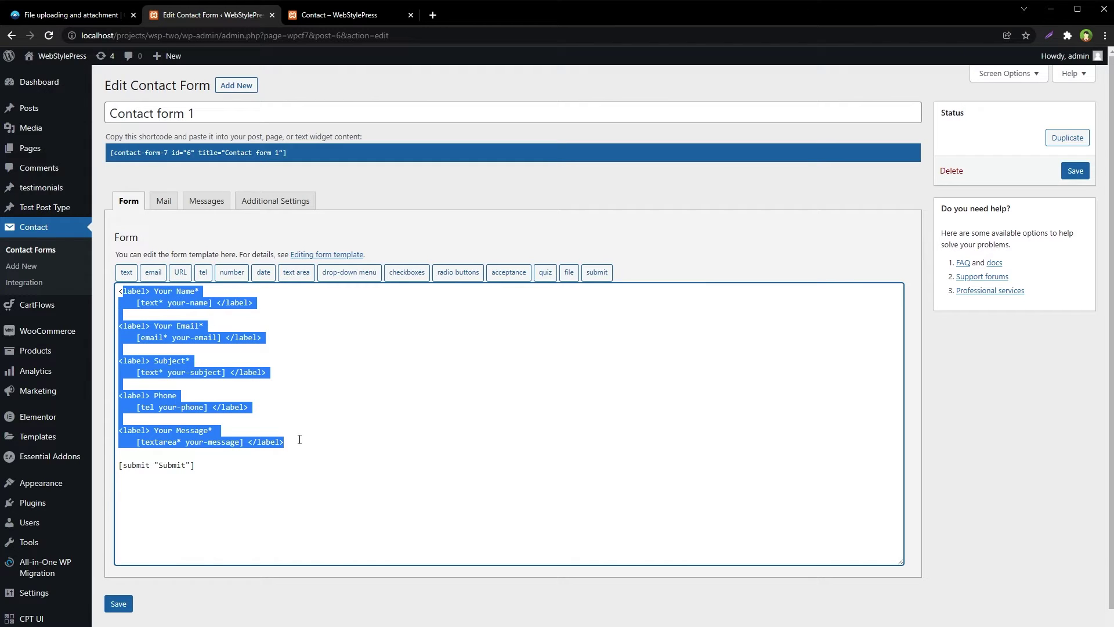
key(shift+Right)
key(shift+Right)
key(shift+Right)
key(shift+Down)
key(shift+Down)
key(shift+Down)
key(shift+Down)
key(shift+Down)
key(shift+Down)
key(shift+Down)
key(shift+Down)
key(shift+Down)
key(shift+Down)
key(shift+Down)
key(shift+Down)
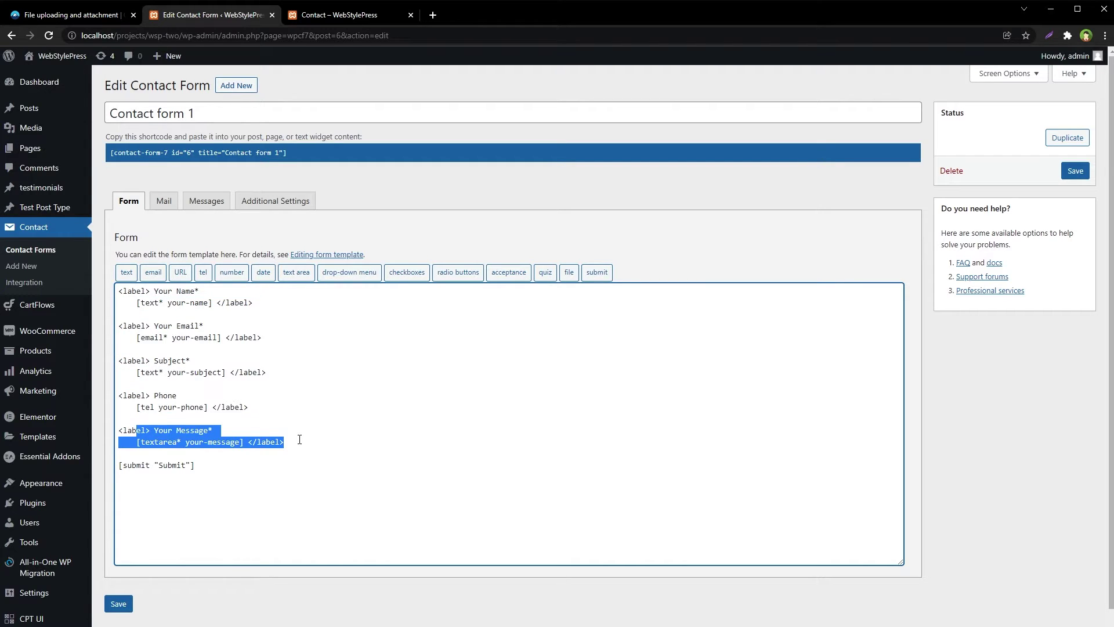
key(shift+Home)
key(ctrl+c)
key(Right)
key(Return)
key(Return)
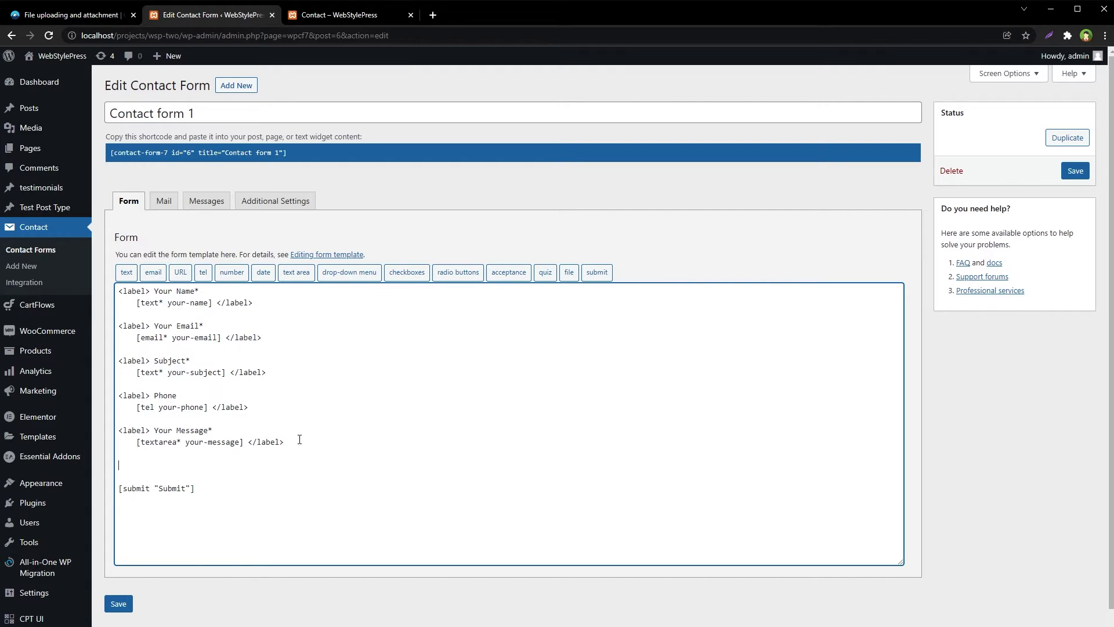
key(ctrl+v)
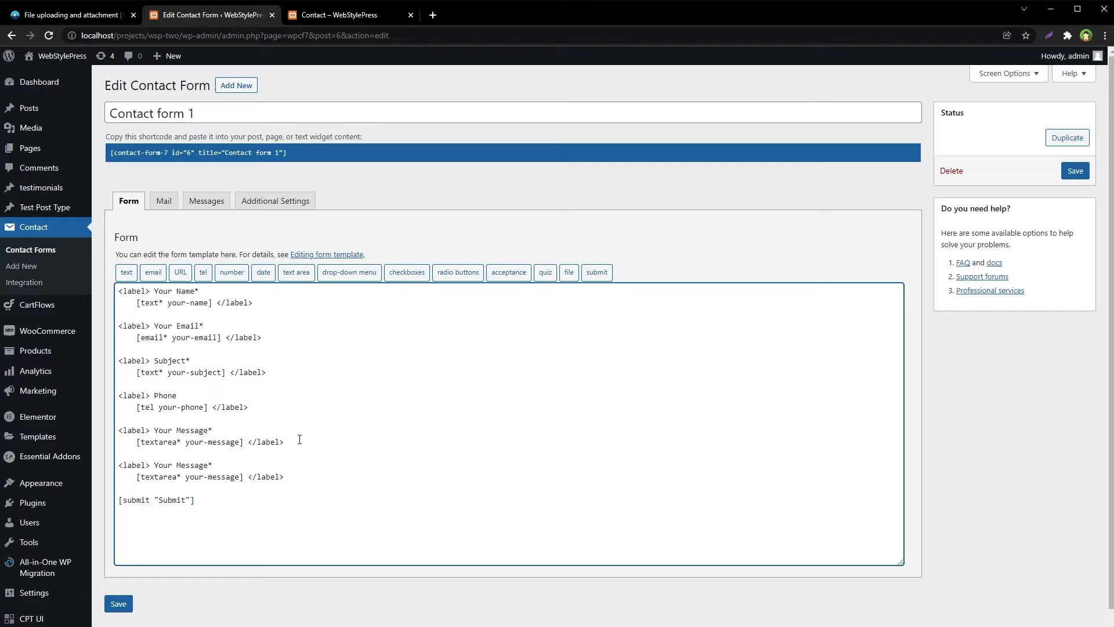
- Relabel the copied block 'Upload Images' and remove its textarea tag
text(Upload Images)
key(ctrl+shift+Right)
key(ctrl+shift+Right)
key(shift+Right)
key(BackSpace)
key(Down)
key(Home)
key(ctrl+shift+Right)
key(ctrl+shift+Right)
key(ctrl+shift+Right)
key(ctrl+shift+Right)
key(ctrl+shift+Right)
key(BackSpace)
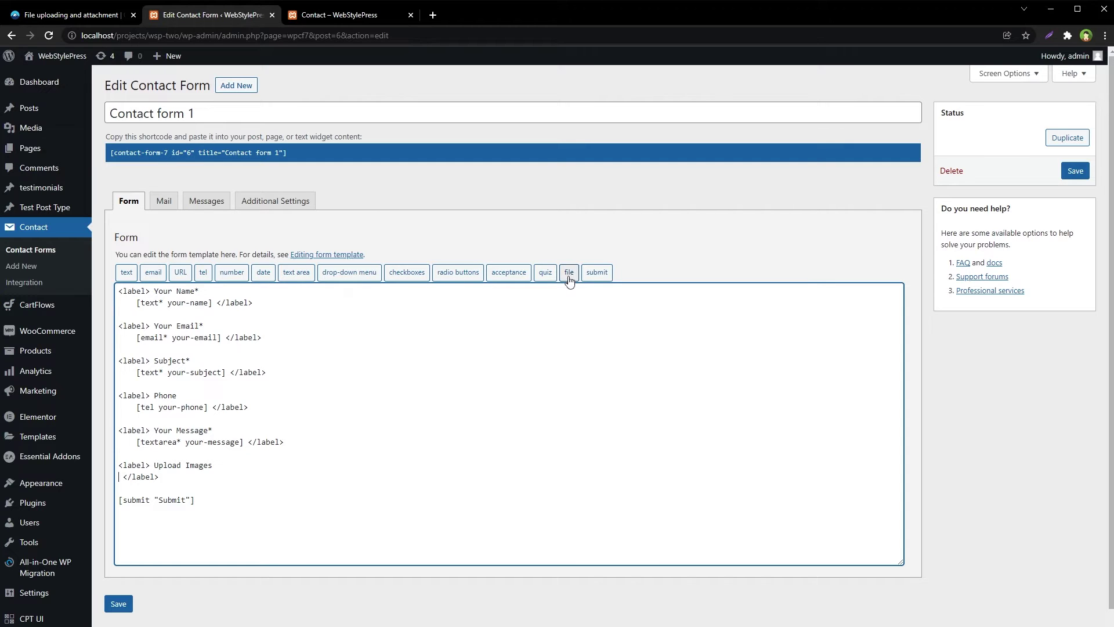
key(ctrl+plus)
key(ctrl+plus)
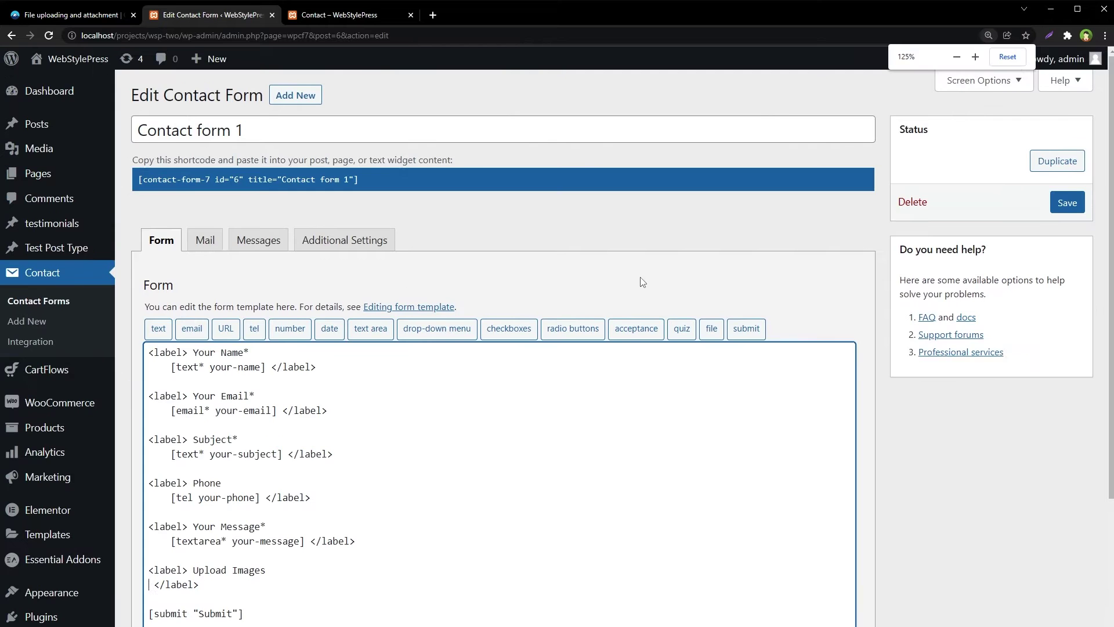
scroll(643, 282, down, 3)
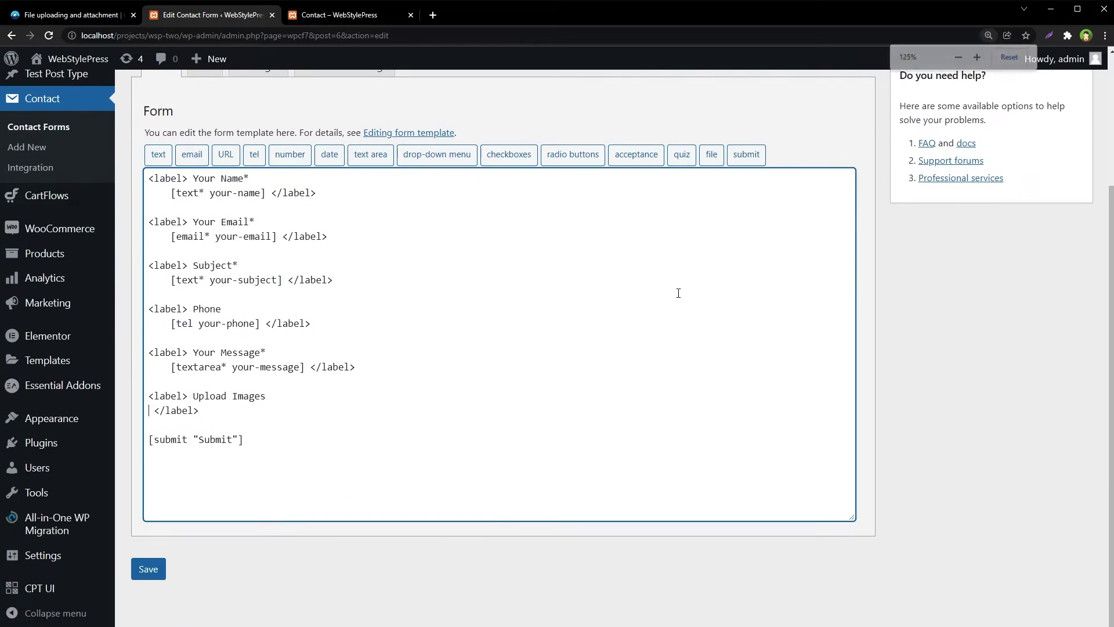
- Generate a file tag named file-attachments and insert it into the Upload Images label
click(716, 155)
key(Tab)
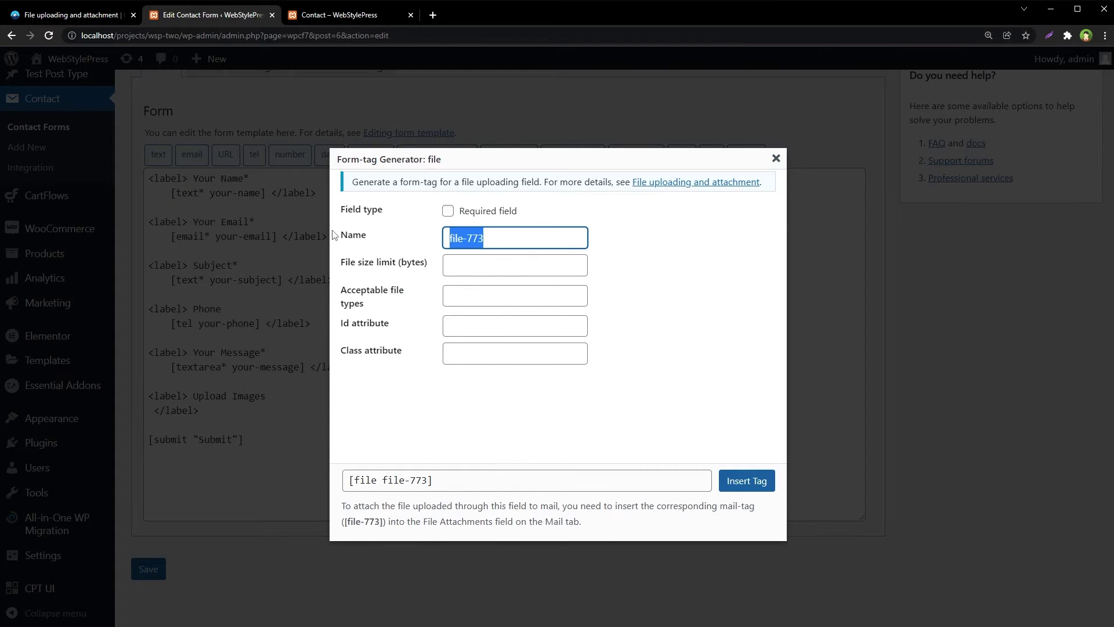
text(file-atta)
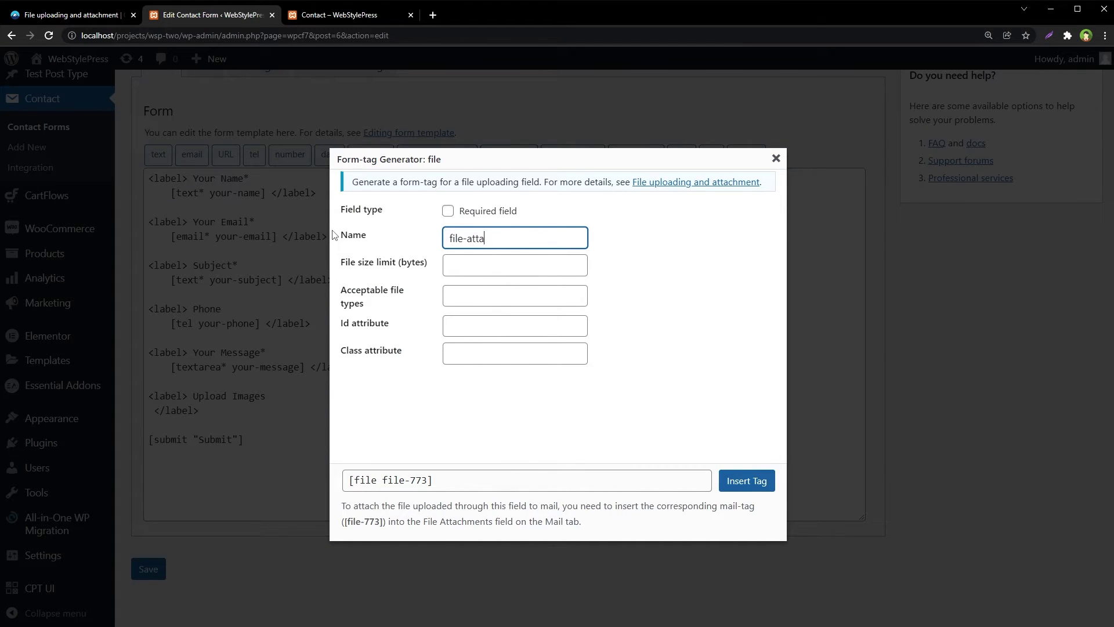
text(chments)
drag(377, 242, 342, 241)
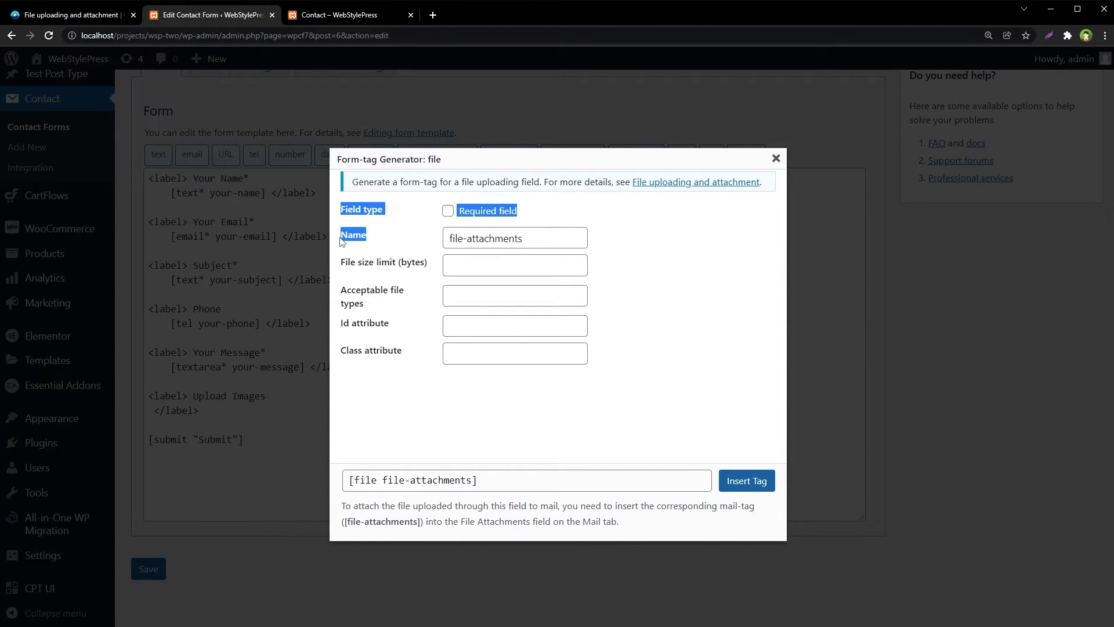
click(343, 241)
double_click(346, 240)
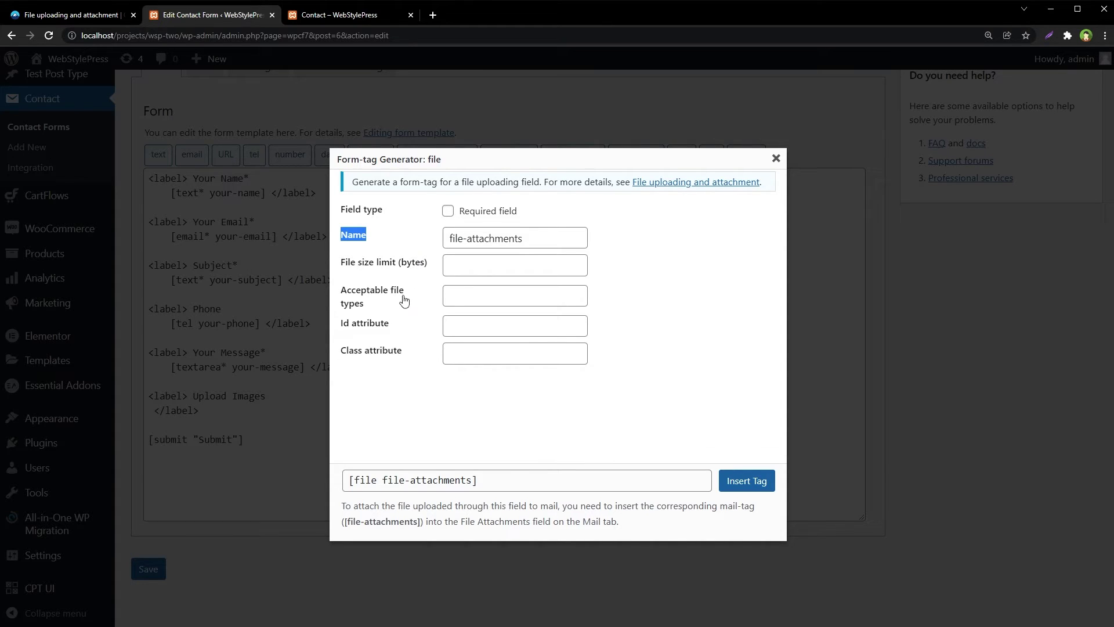
click(476, 296)
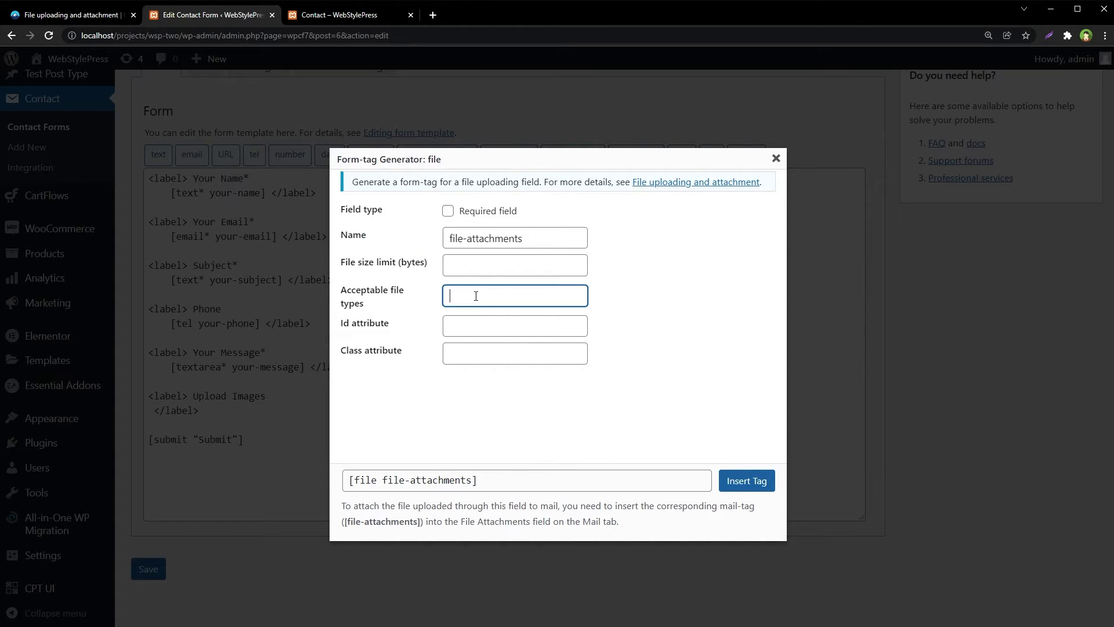
click(735, 490)
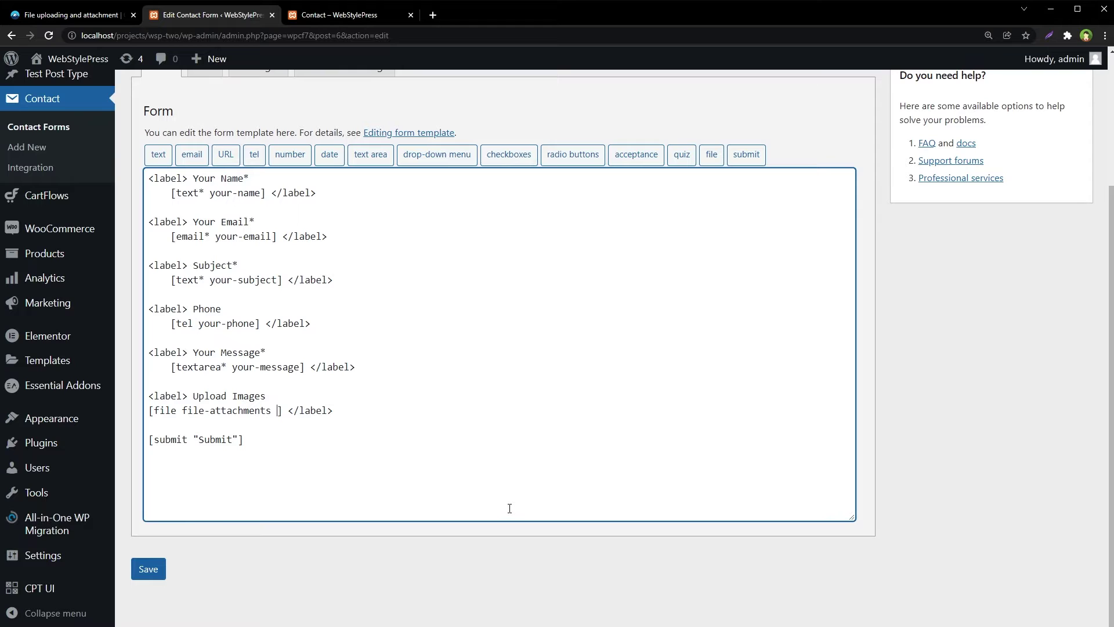
- Add filetypes:gif|png|jpg|jpeg|pdf|doc|docx to the file-attachments tag
key(ctrl+v)
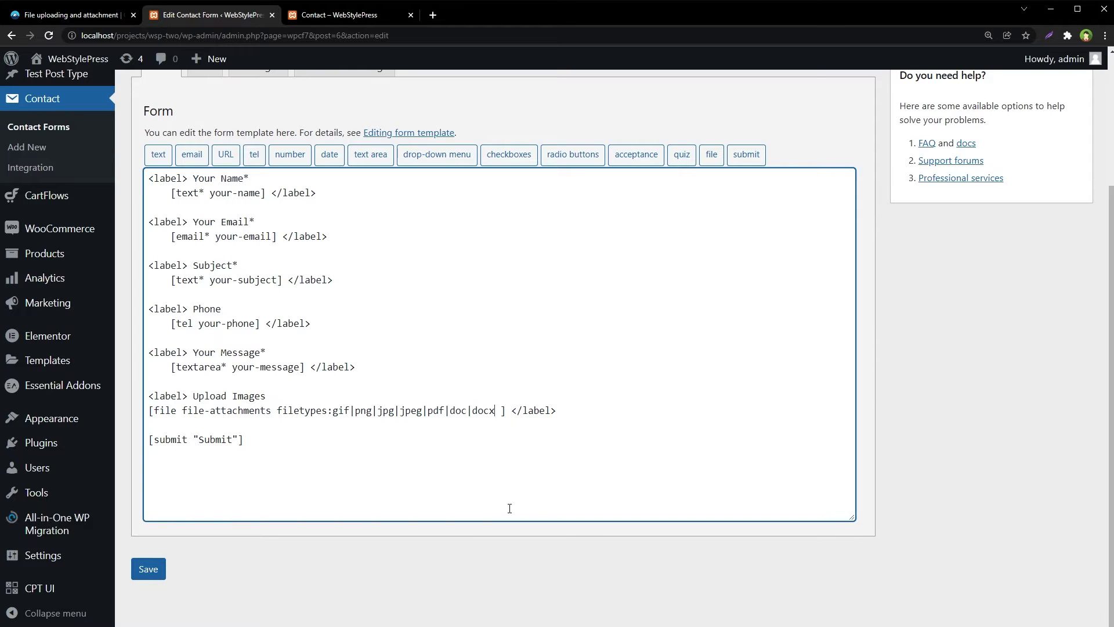
key(ctrl+shift+Left)
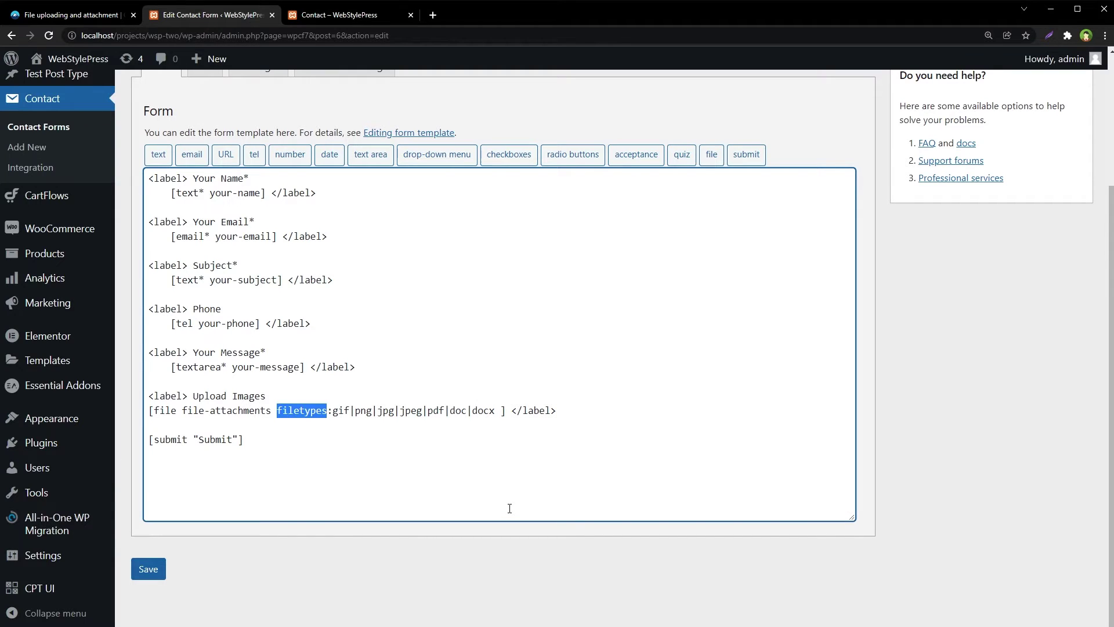
key(Right)
key(shift+Right)
key(Right)
key(ctrl+shift+Right)
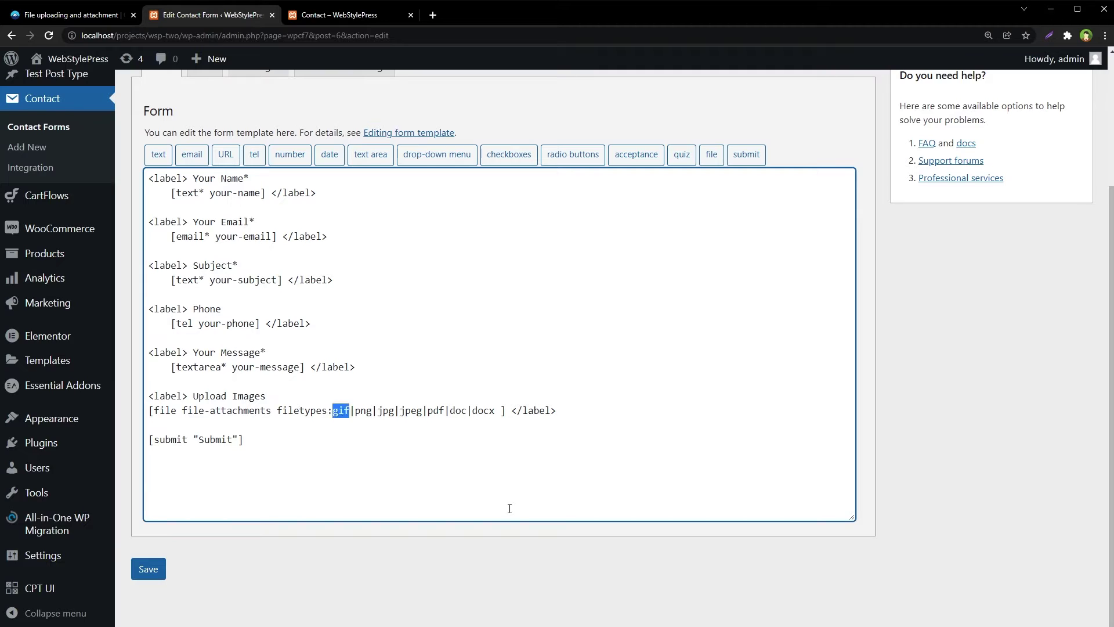
key(Right)
key(Right)
key(ctrl+shift+Right)
key(Right)
key(Right)
key(ctrl+shift+Right)
key(Right)
key(ctrl+shift+Right)
key(Right)
key(Right)
key(ctrl+shift+Right)
key(Right)
key(Right)
key(ctrl+shift+Right)
key(Right)
key(Right)
key(ctrl+shift+Right)
key(Left)
key(ctrl+shift+Right)
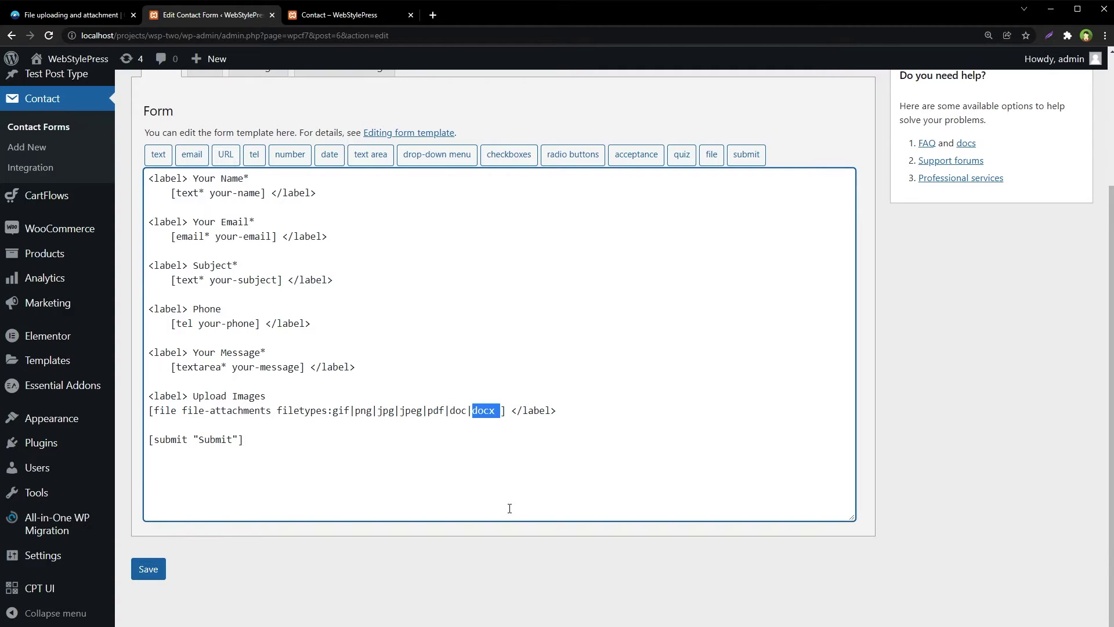
key(shift+Left)
key(Right)
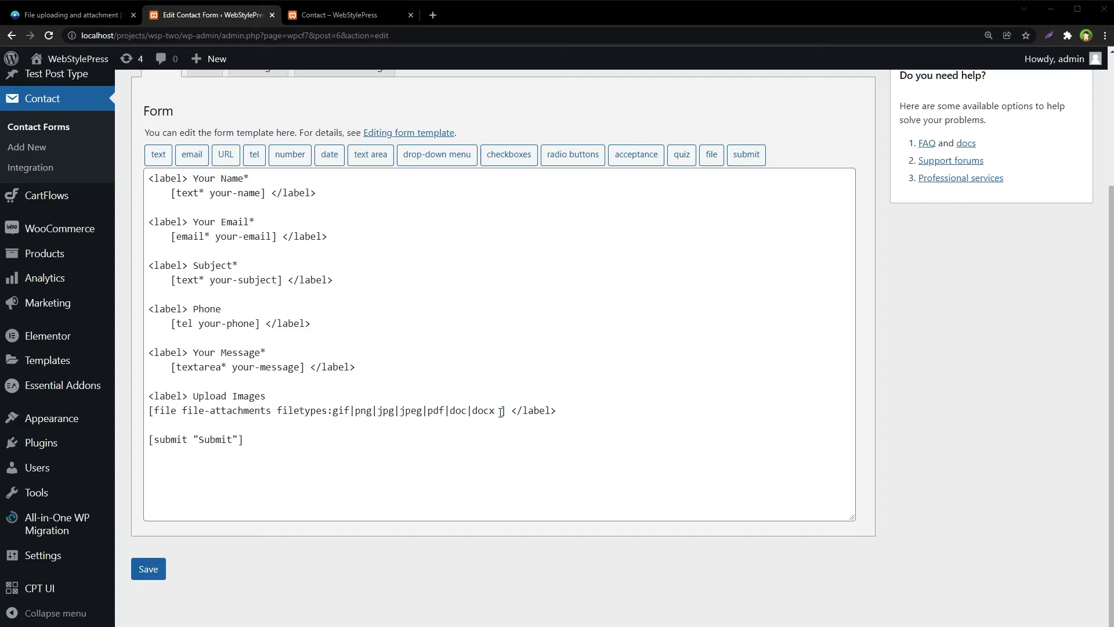
- Add limit:1mb before the tag's closing bracket
text(limit:1mb)
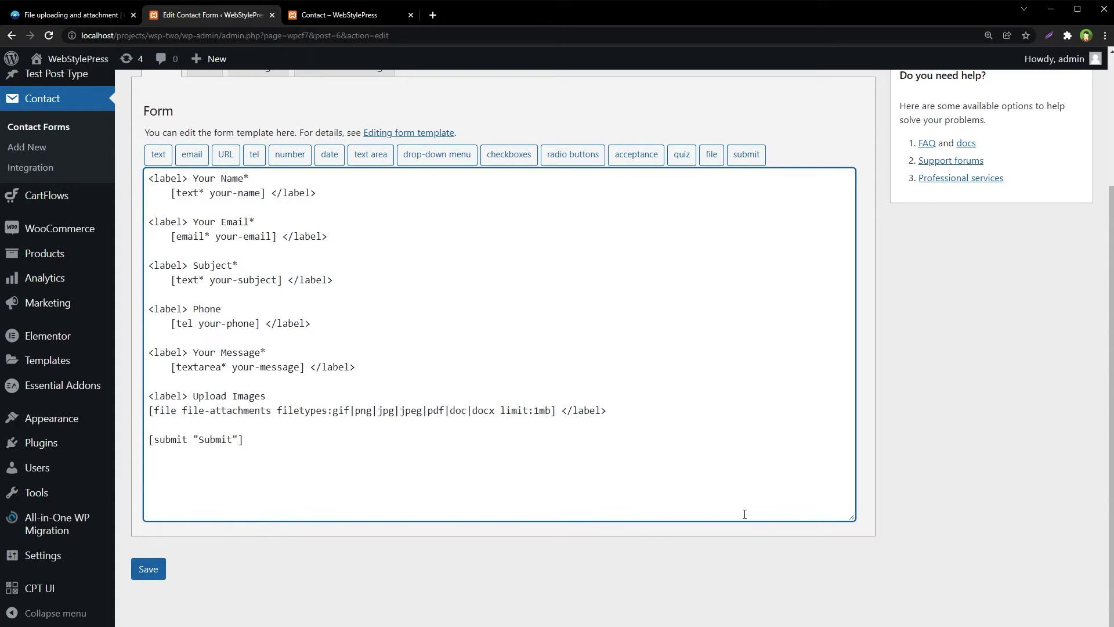
key(Left)
key(Left)
key(Left)
key(shift+Right)
key(shift+Right)
key(shift+Right)
key(Right)
click(70, 14)
drag(352, 409, 434, 426)
double_click(402, 427)
click(417, 428)
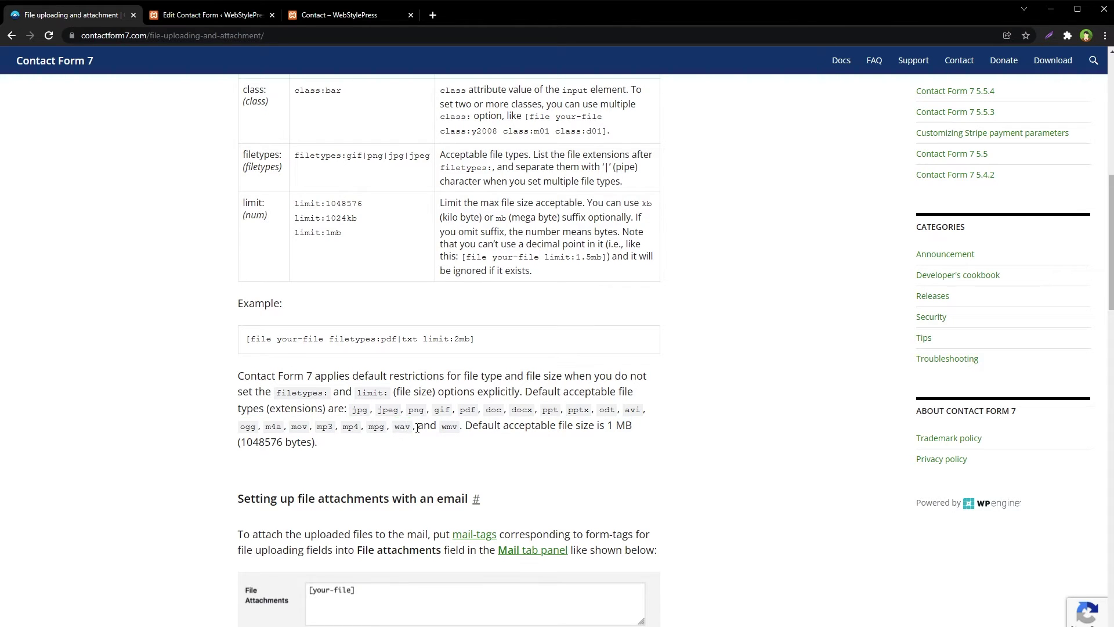
double_click(450, 427)
double_click(351, 427)
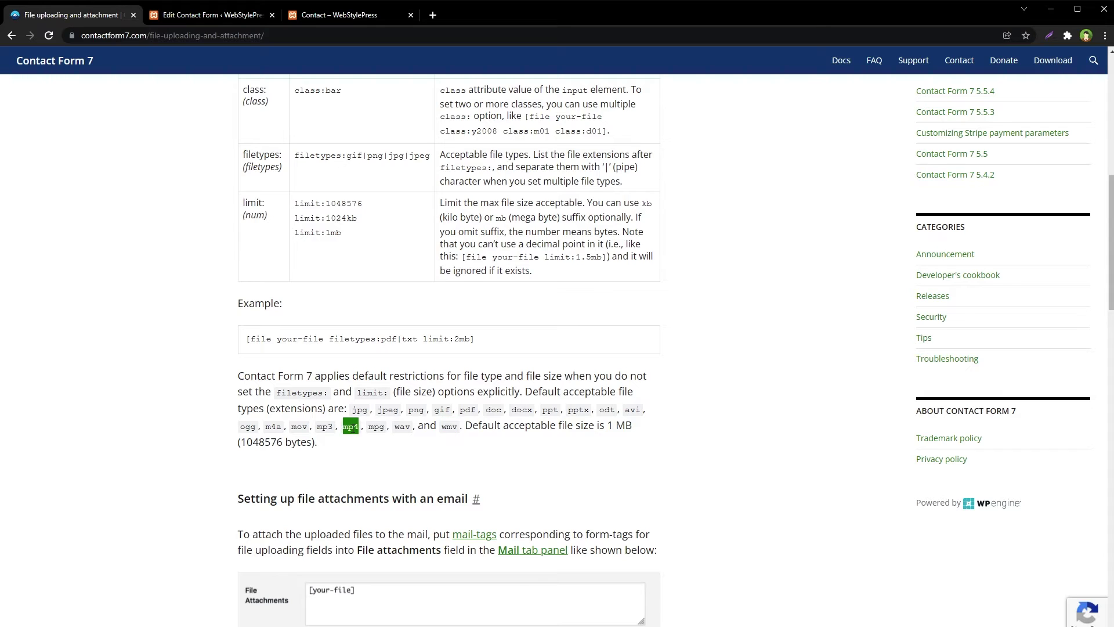
double_click(323, 427)
double_click(299, 426)
double_click(251, 425)
double_click(571, 411)
double_click(549, 411)
click(550, 411)
double_click(579, 411)
click(516, 412)
double_click(516, 412)
click(493, 410)
double_click(493, 410)
double_click(467, 410)
double_click(418, 409)
drag(350, 409, 415, 428)
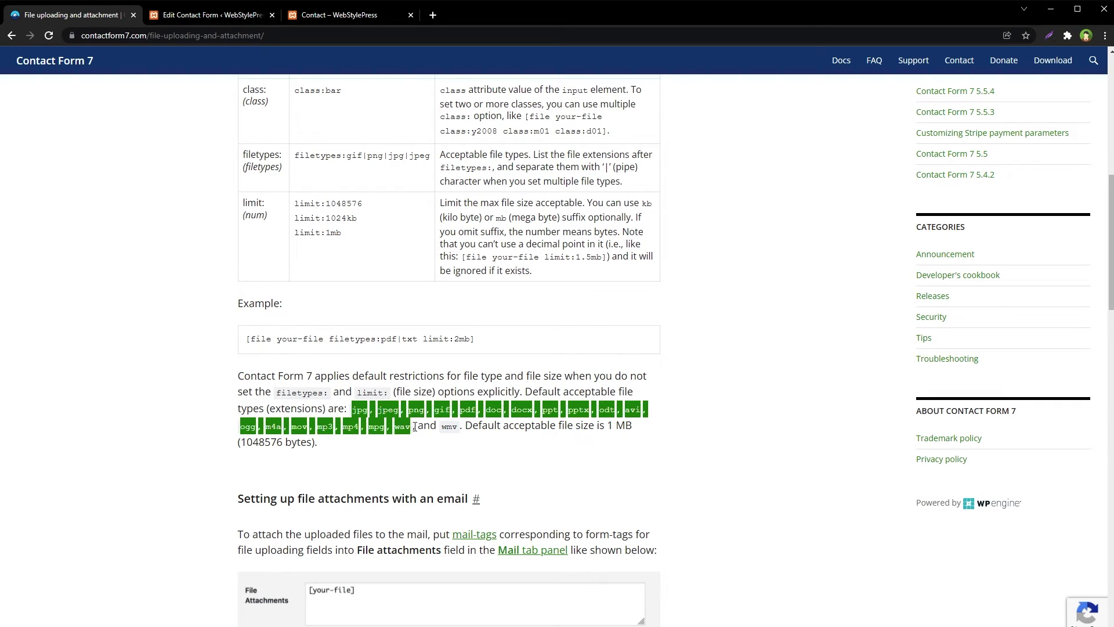
- Review the [file file-attachments] tag in the template and save the contact form
click(199, 20)
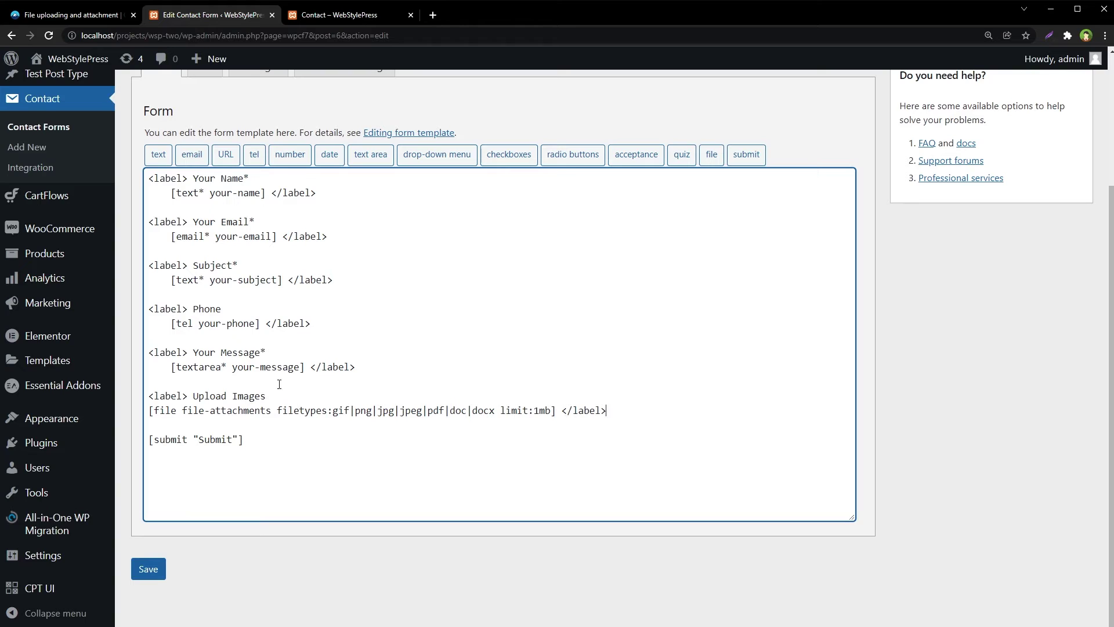
double_click(167, 411)
click(197, 420)
drag(183, 410, 273, 412)
click(148, 569)
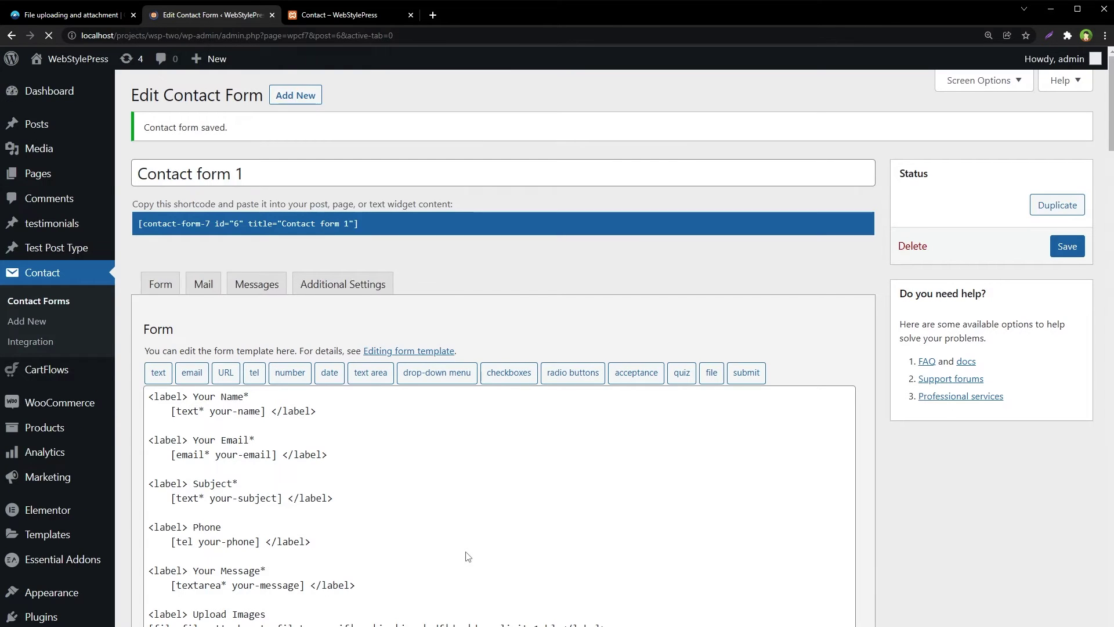
- Reload the live Contact page to see the new Upload Images field
key(ctrl+Tab)
scroll(63, 212, up, 7)
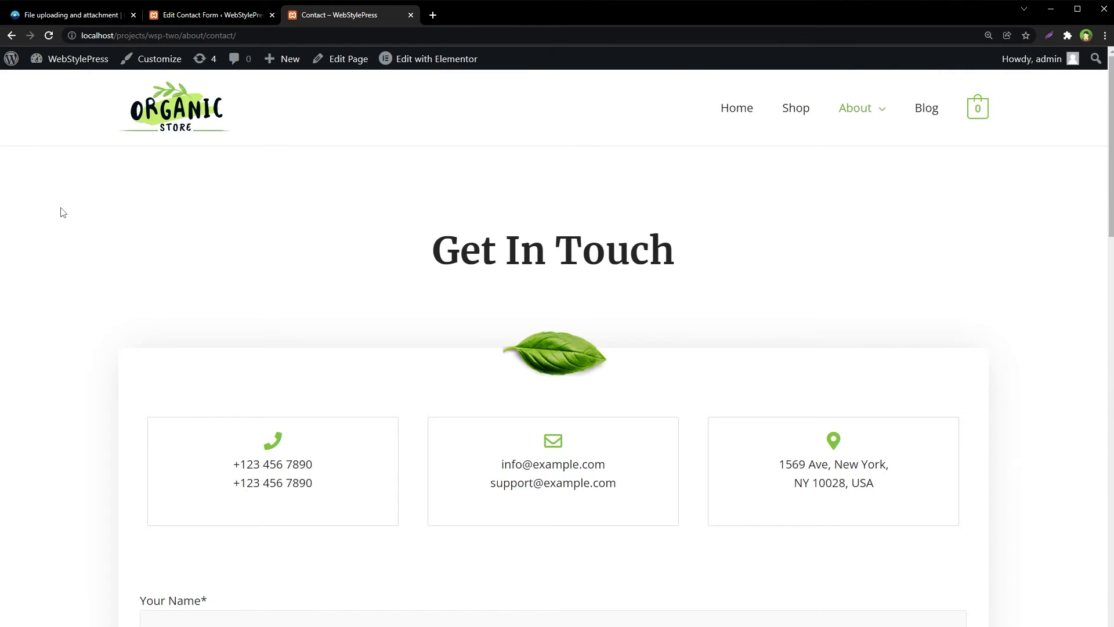
scroll(161, 272, down, 7)
key(F5)
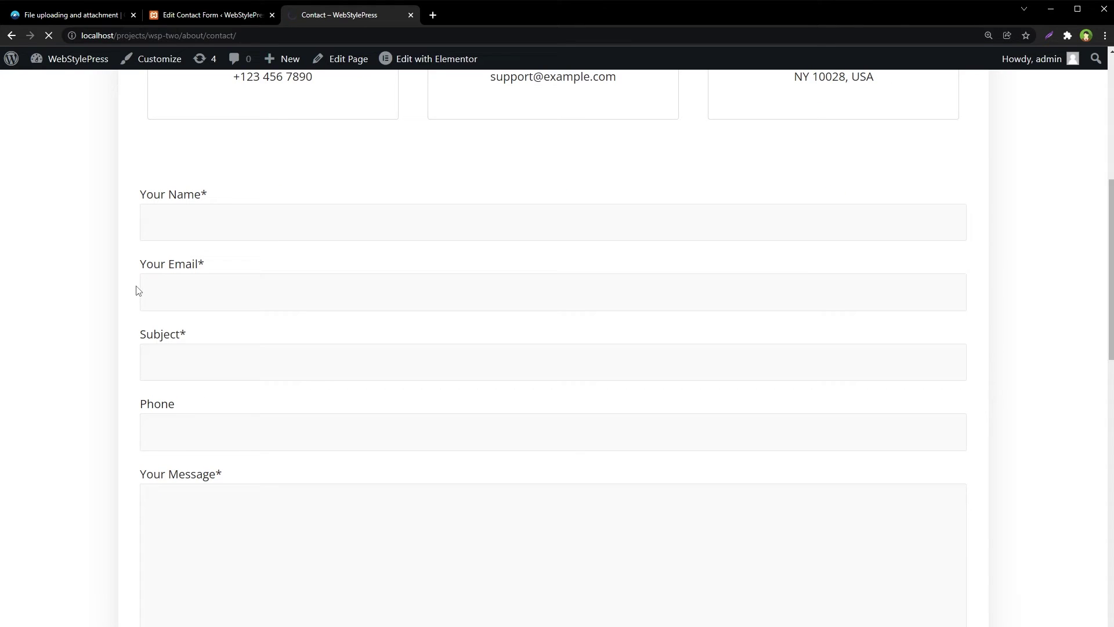
scroll(142, 286, down, 5)
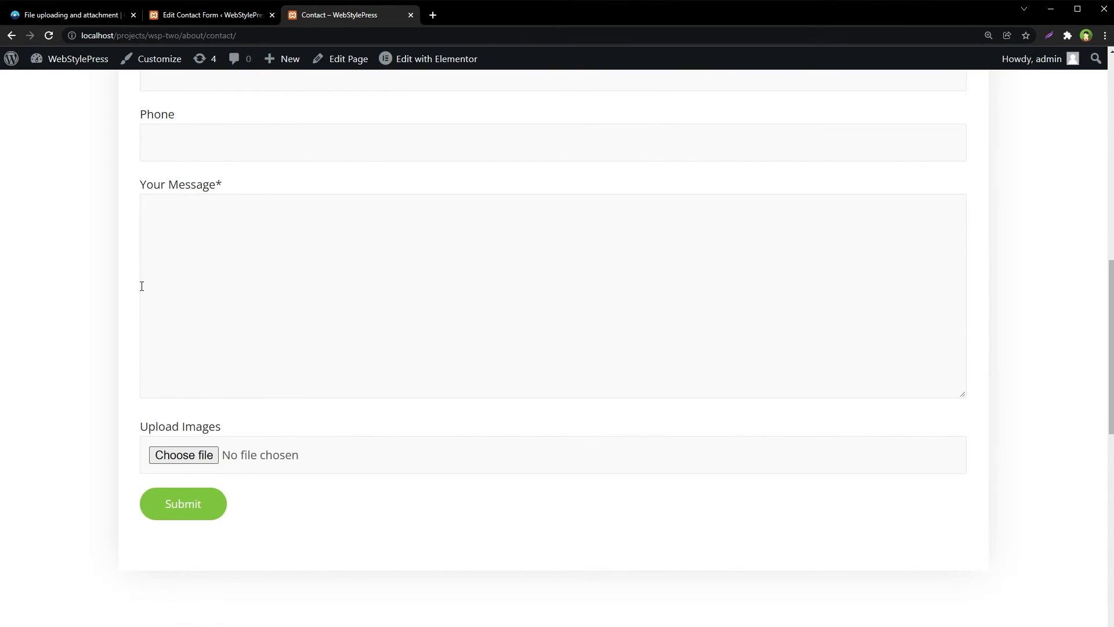
drag(236, 435, 130, 437)
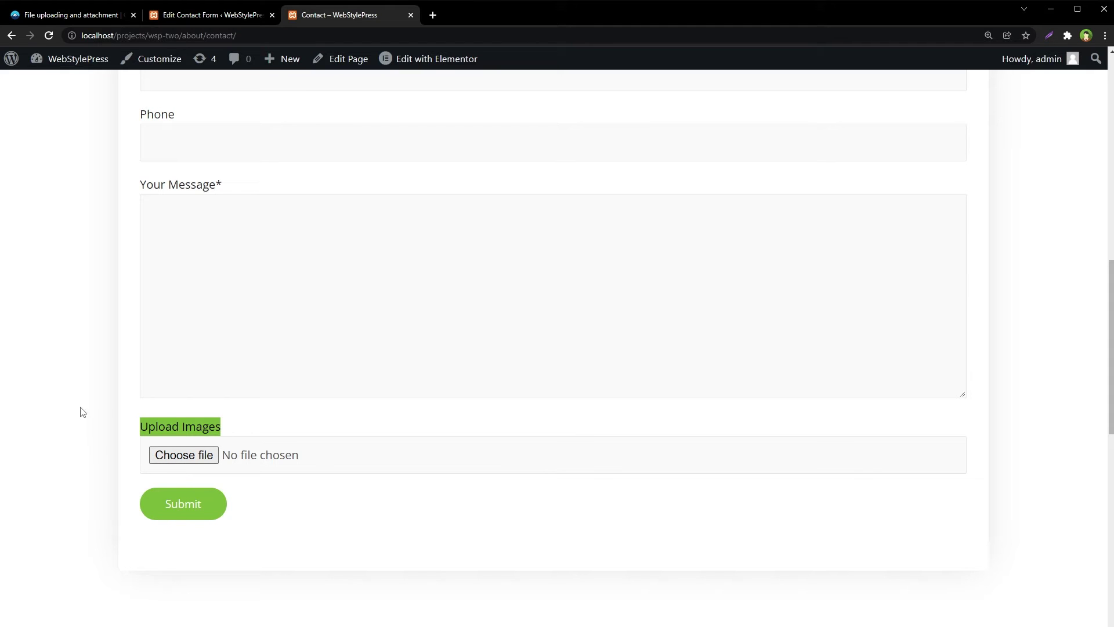
click(87, 371)
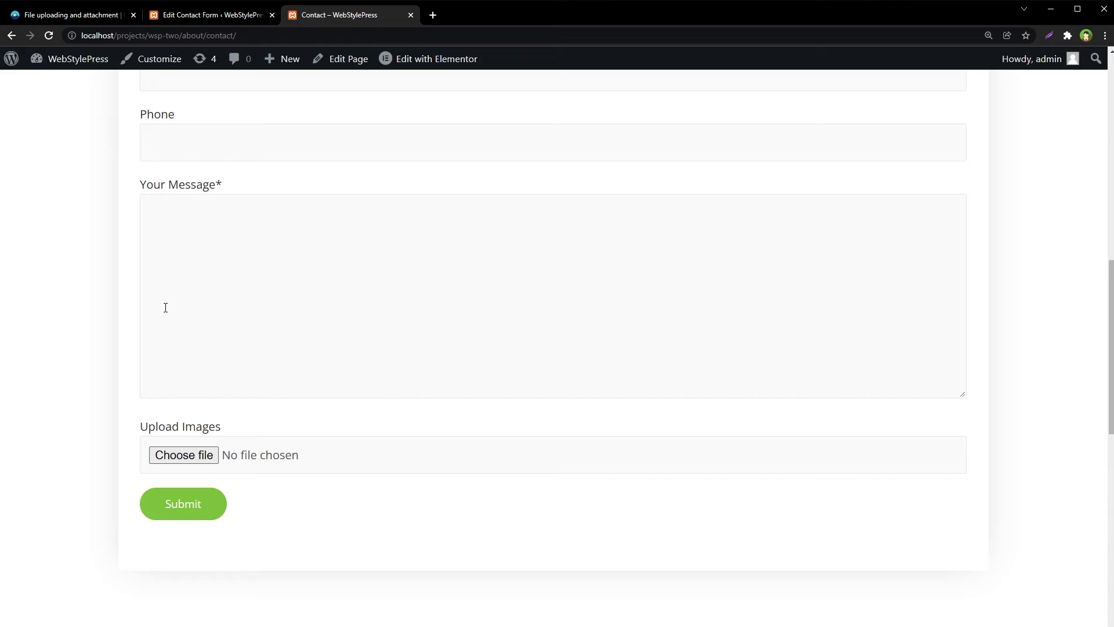
- Match the Mail tab's [file-attachments] mail-tag to the file-attachments field name in the template
key(ctrl+shift+Tab)
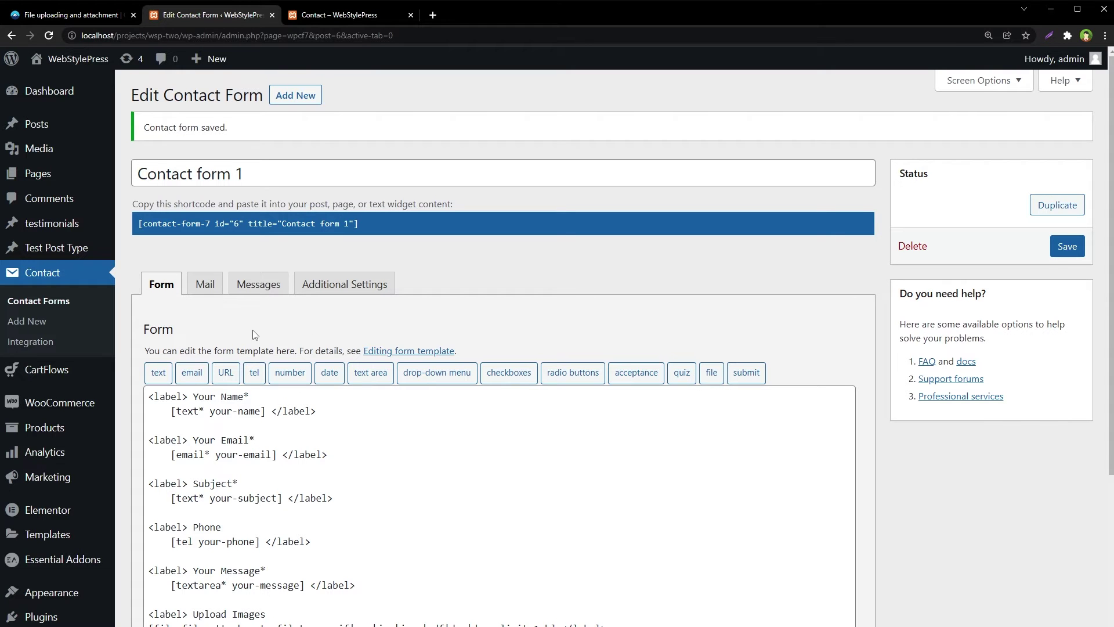
click(206, 285)
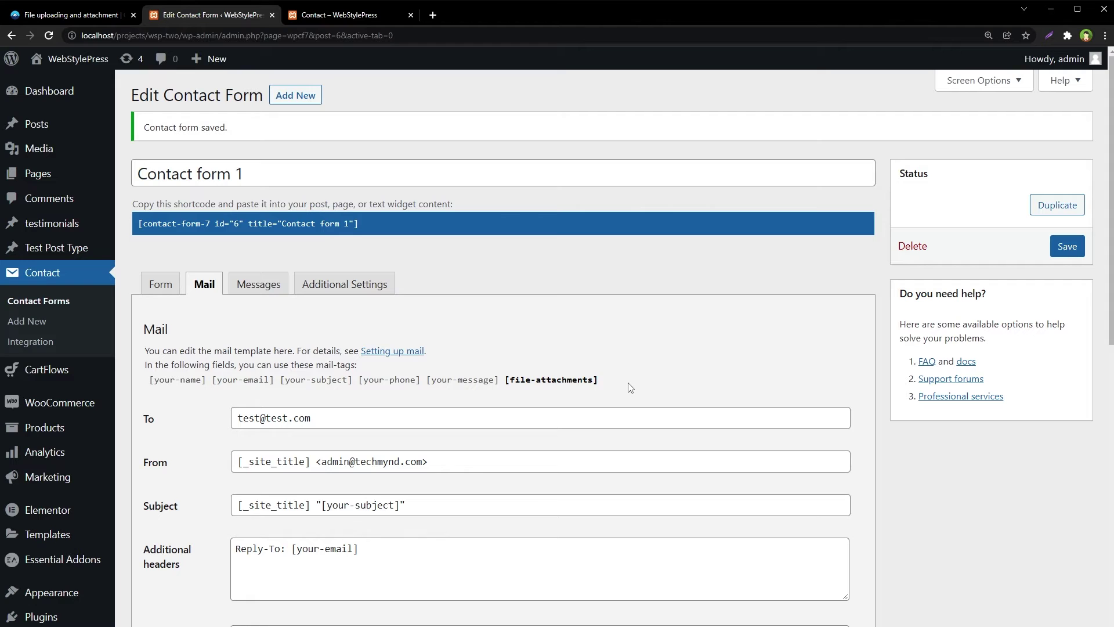
drag(599, 380, 507, 389)
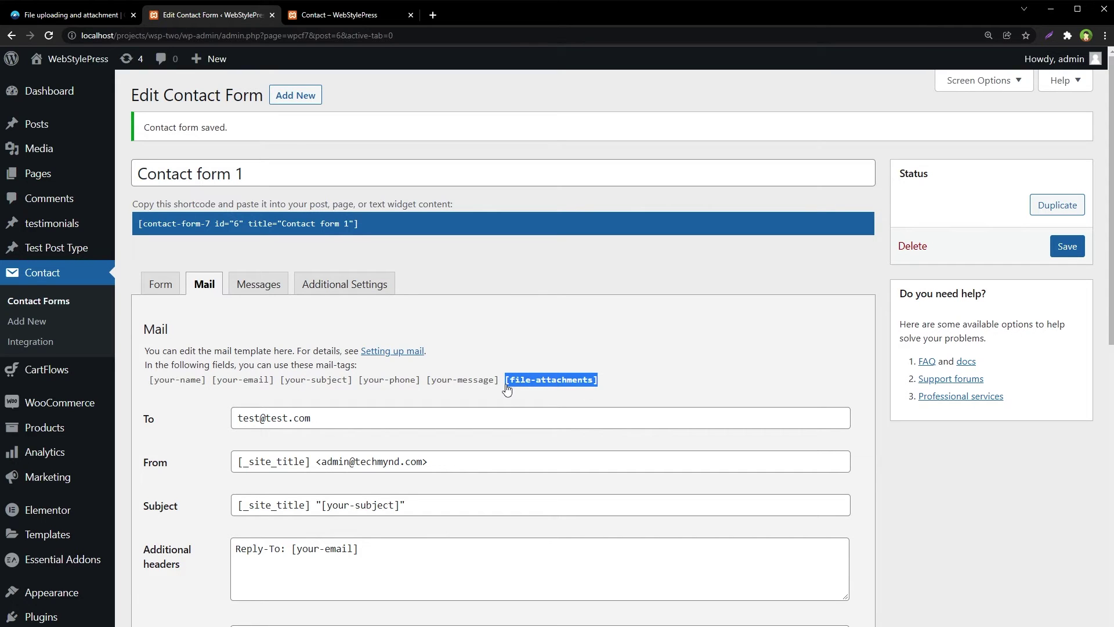
click(649, 390)
click(184, 290)
scroll(542, 350, down, 4)
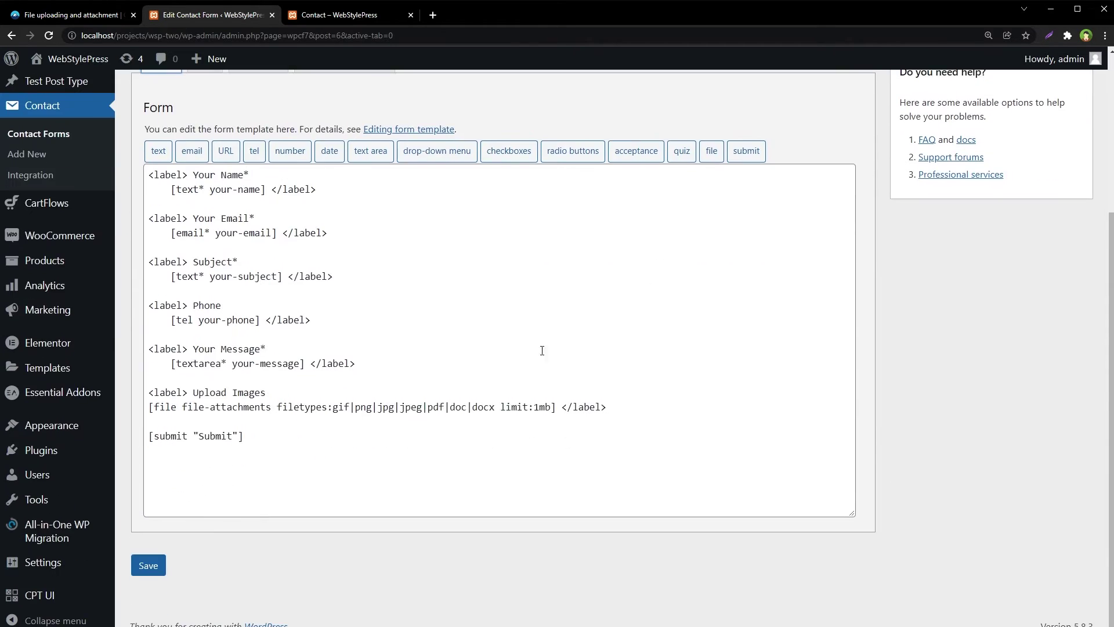
drag(182, 407, 274, 406)
scroll(226, 180, up, 5)
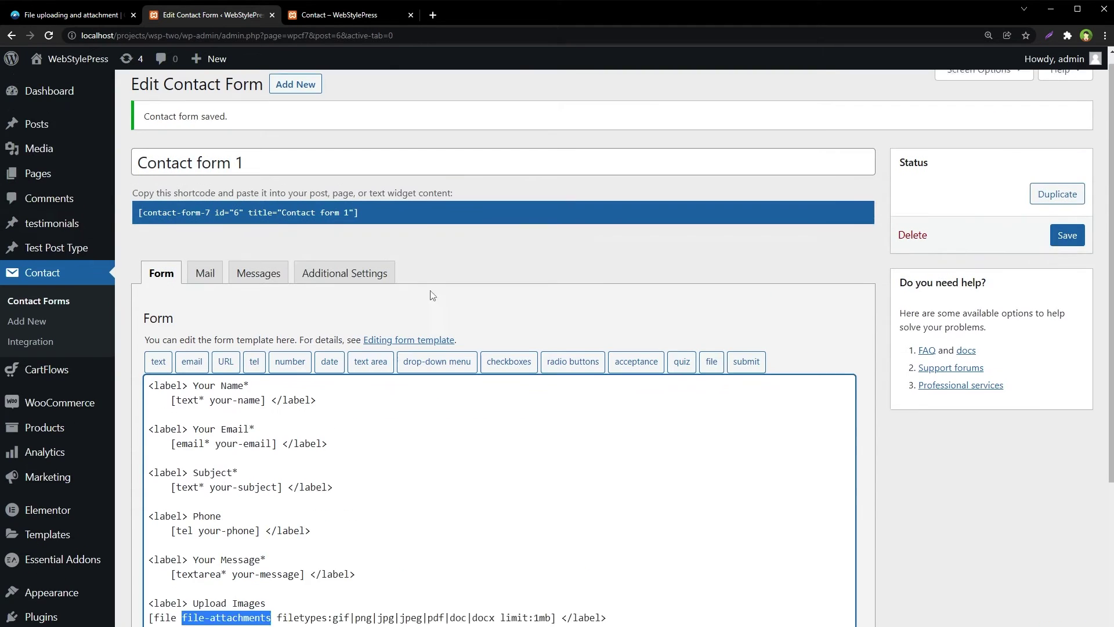
click(205, 284)
- Paste [file-attachments] into the Mail tab's File attachments field and save the form
drag(598, 381, 509, 395)
key(ctrl+c)
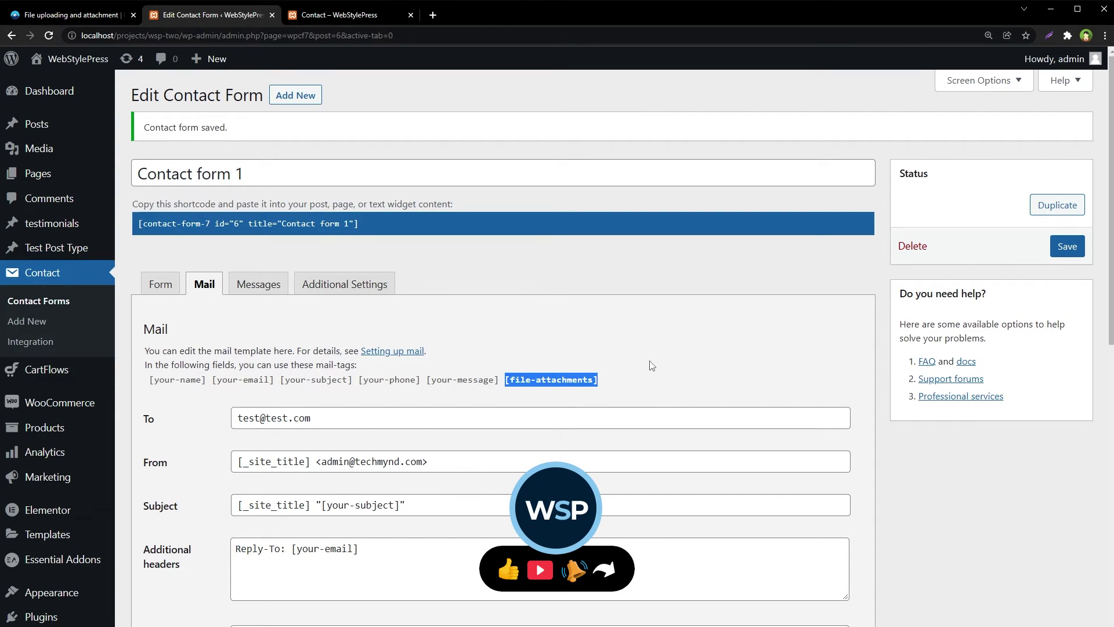
scroll(651, 366, down, 9)
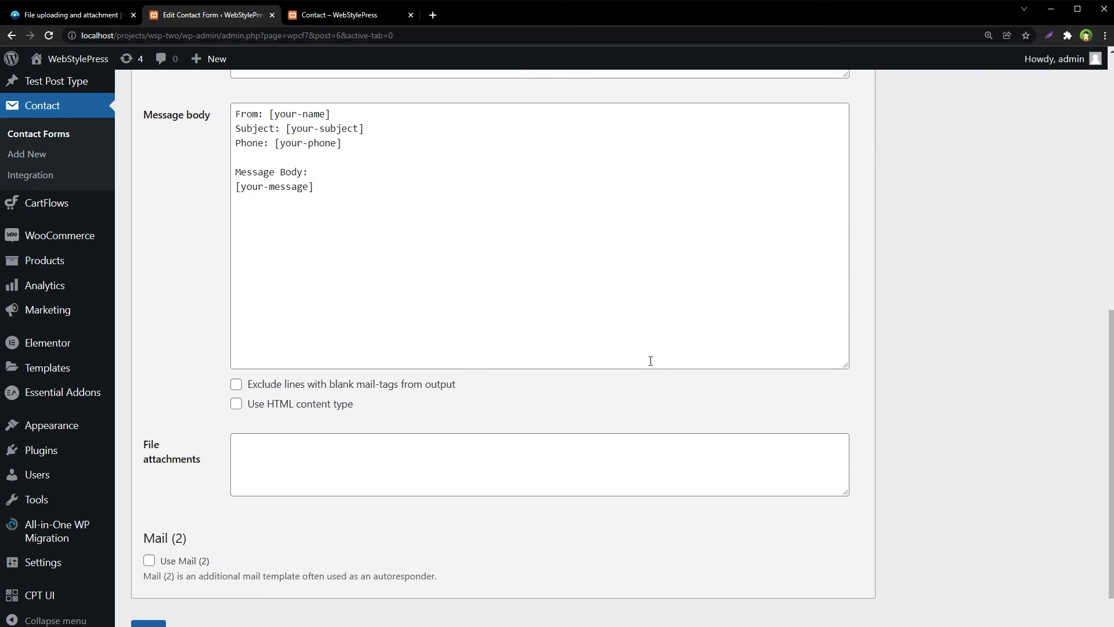
click(426, 475)
drag(141, 442, 204, 461)
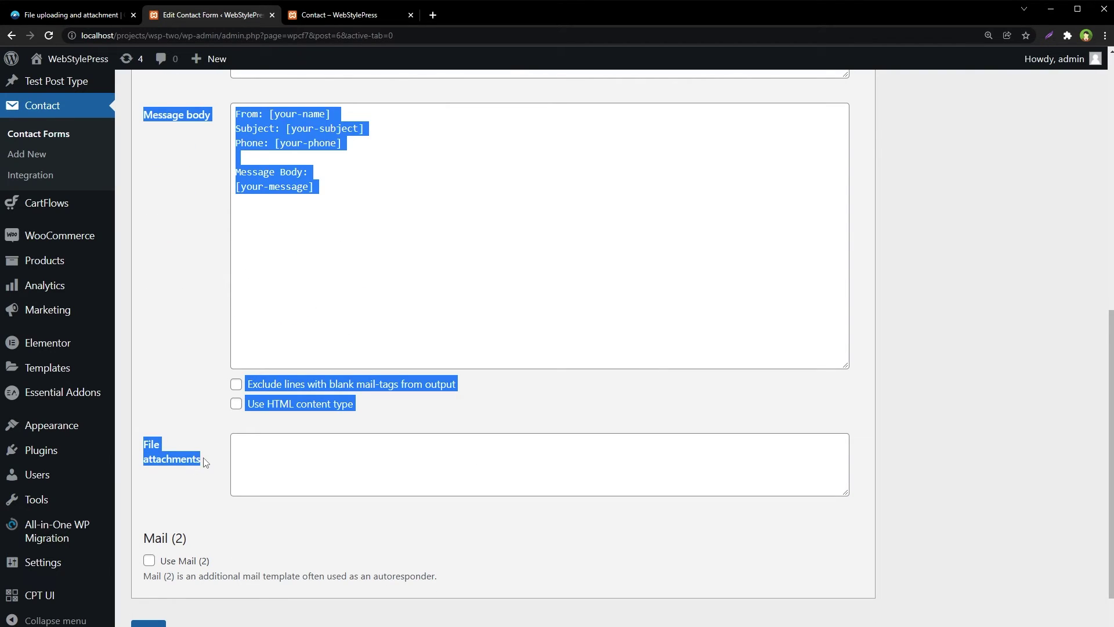
click(281, 442)
key(ctrl+v)
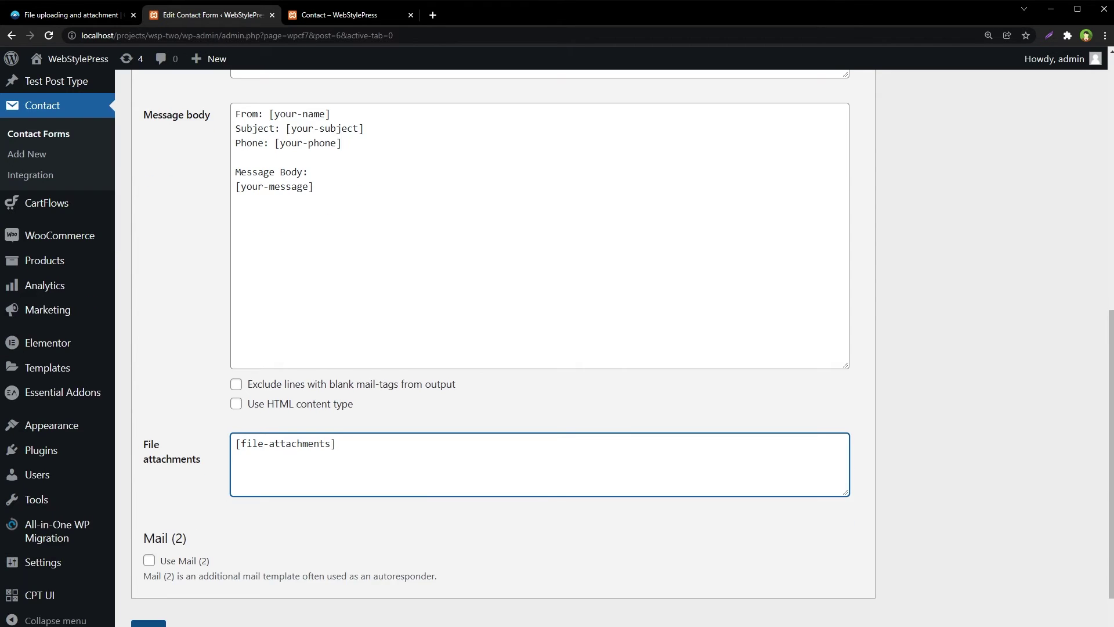
scroll(446, 486, down, 1)
scroll(447, 487, down, 1)
click(149, 564)
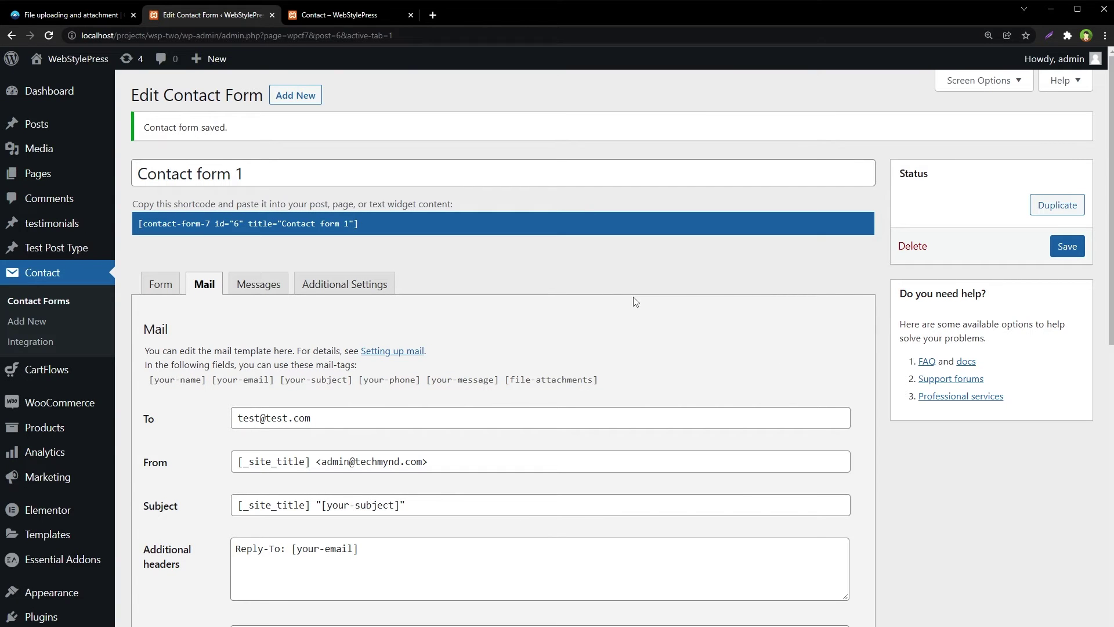
- Fill the live form with a test name, a test e-mail address and subject 'test subject'
key(ctrl+Tab)
key(F5)
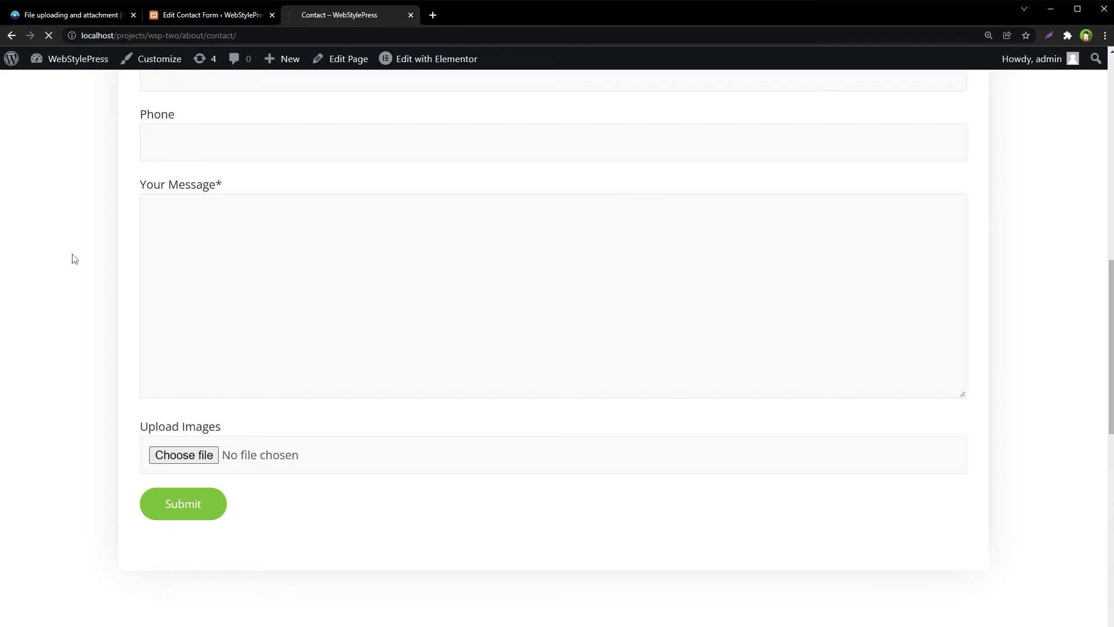
scroll(162, 398, up, 8)
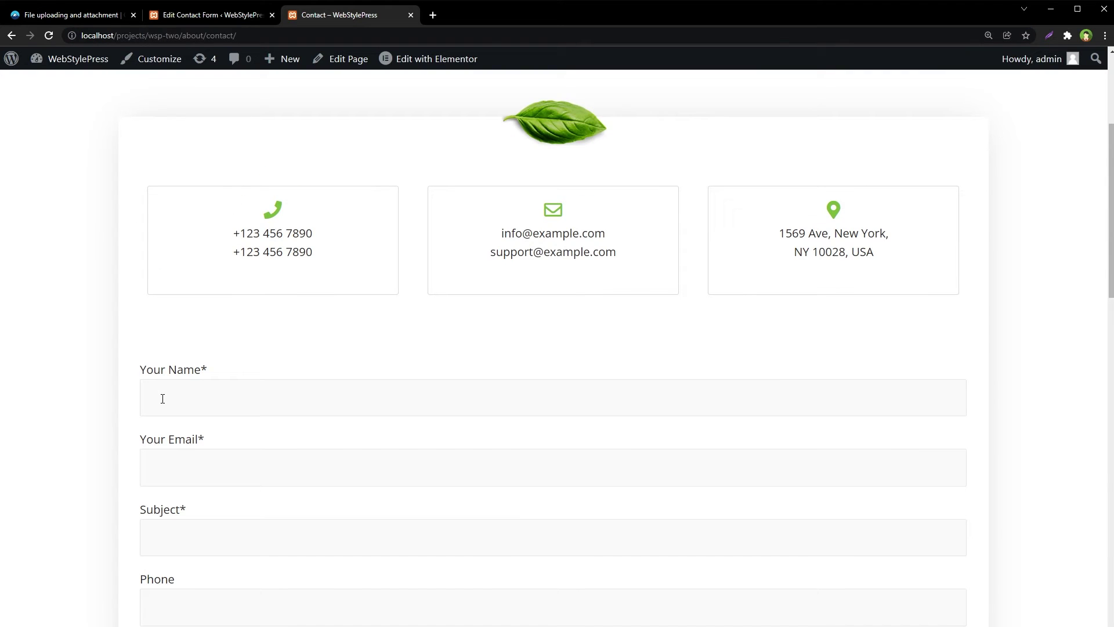
click(169, 397)
text(test name 1)
key(ctrl+a)
key(Tab)
text(testenma)
key(BackSpace)
key(BackSpace)
key(BackSpace)
text(mil@test.com)
key(Tab)
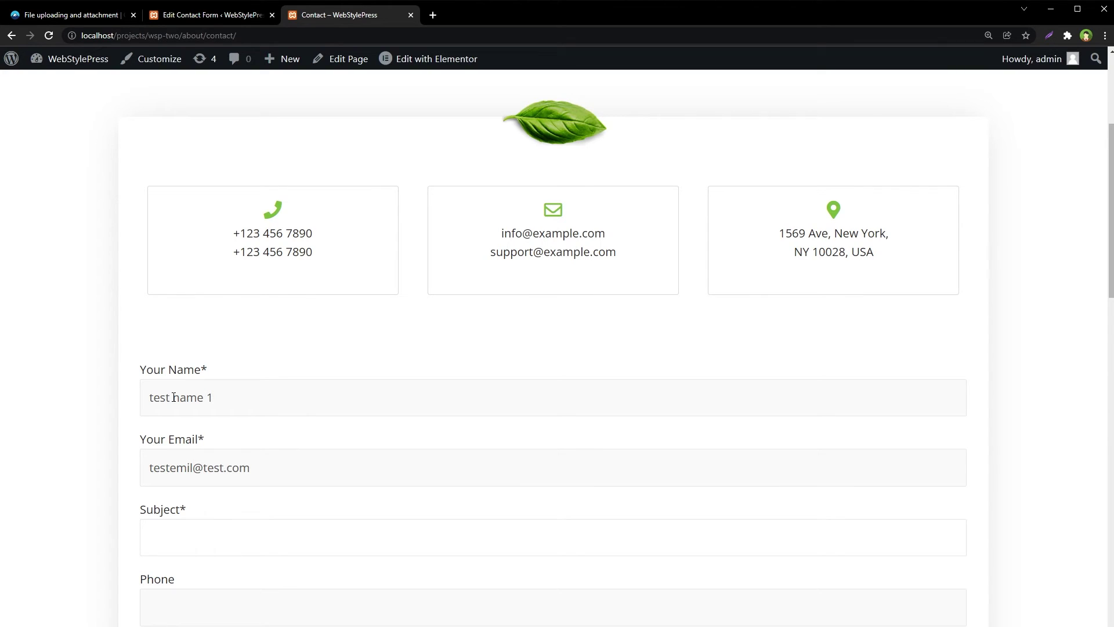
text(test subject)
key(Tab)
- Write a short test message in the Your Message box
scroll(389, 453, down, 5)
click(425, 461)
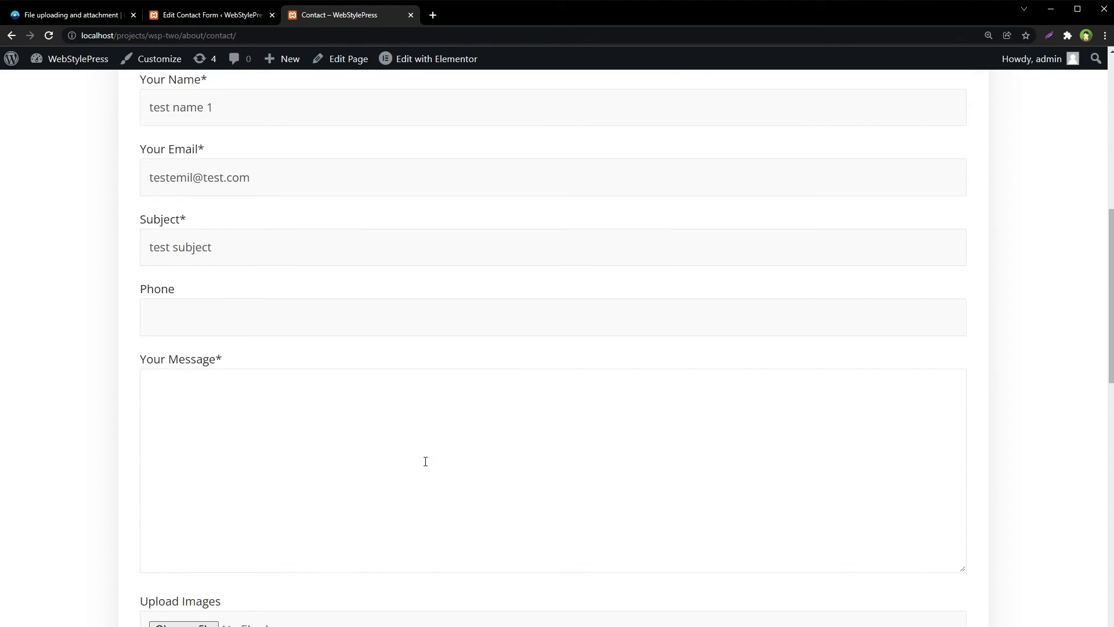
text(this is optional message)
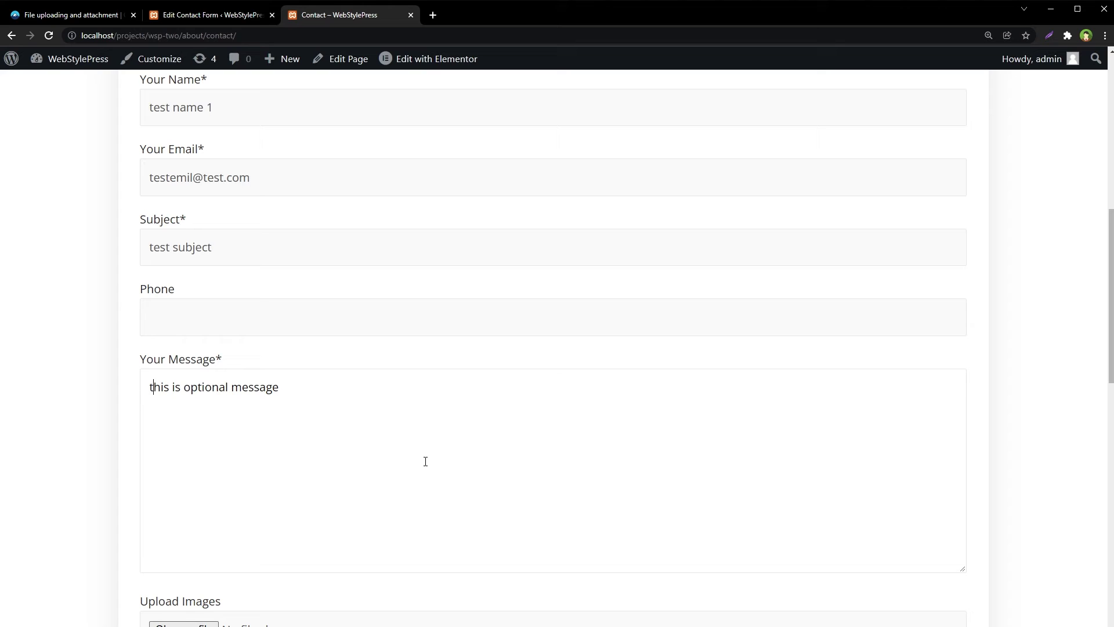
key(Home)
key(Delete)
text(T)
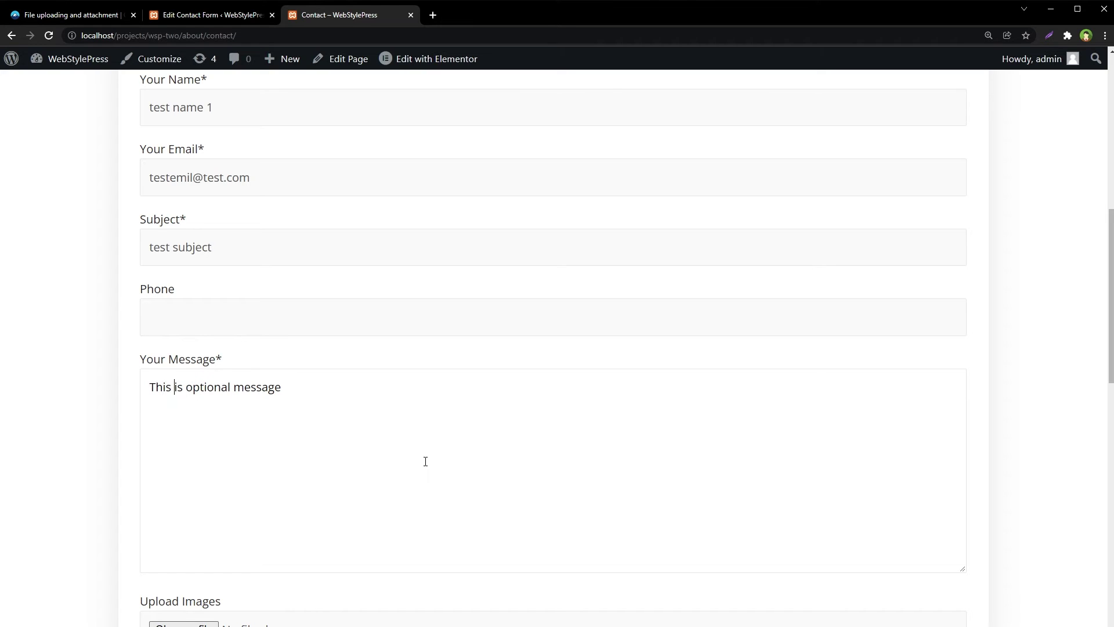
key(ctrl+Right)
key(ctrl+Right)
key(ctrl+shift+Right)
text(test)
text(...)
- Choose pexels-andy-vu-3244513.jpg for upload, replacing the image first picked
scroll(778, 461, down, 5)
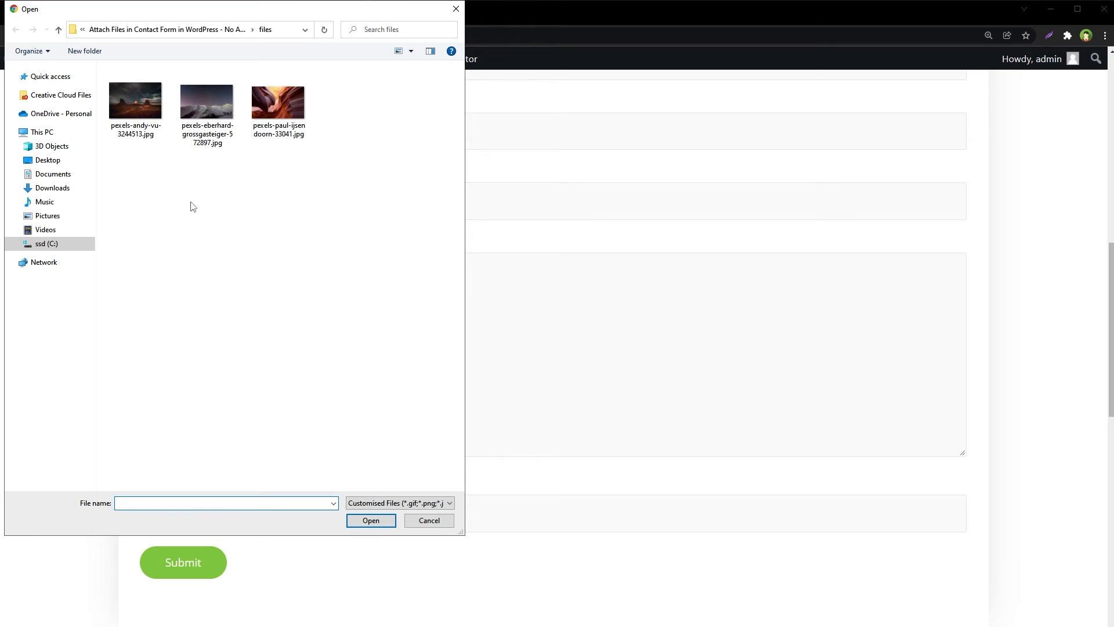
click(193, 122)
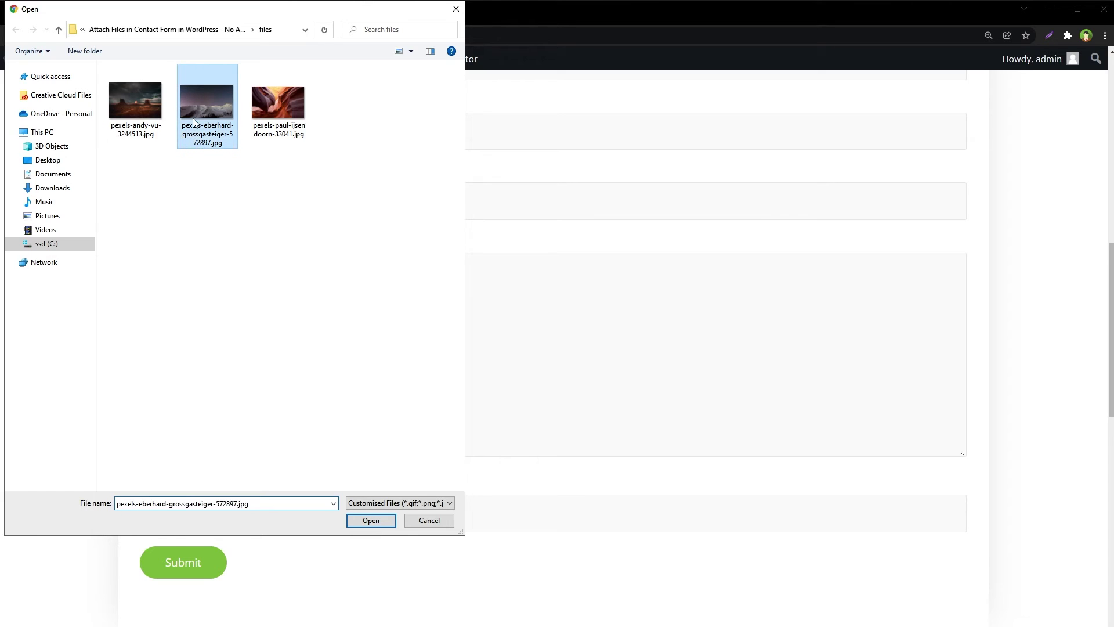
click(371, 520)
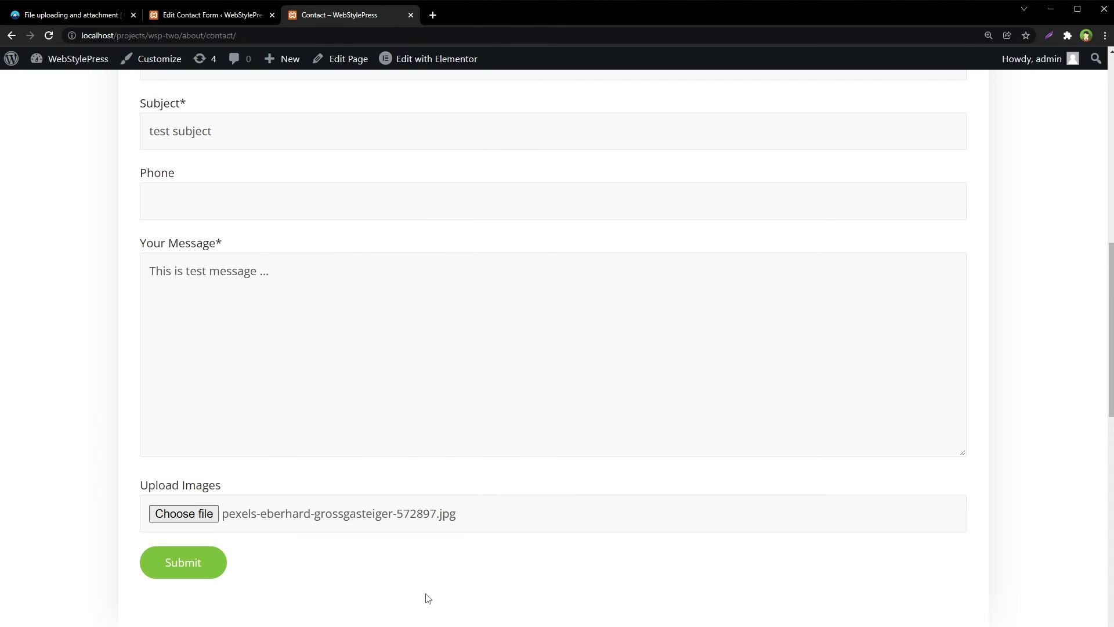
click(201, 521)
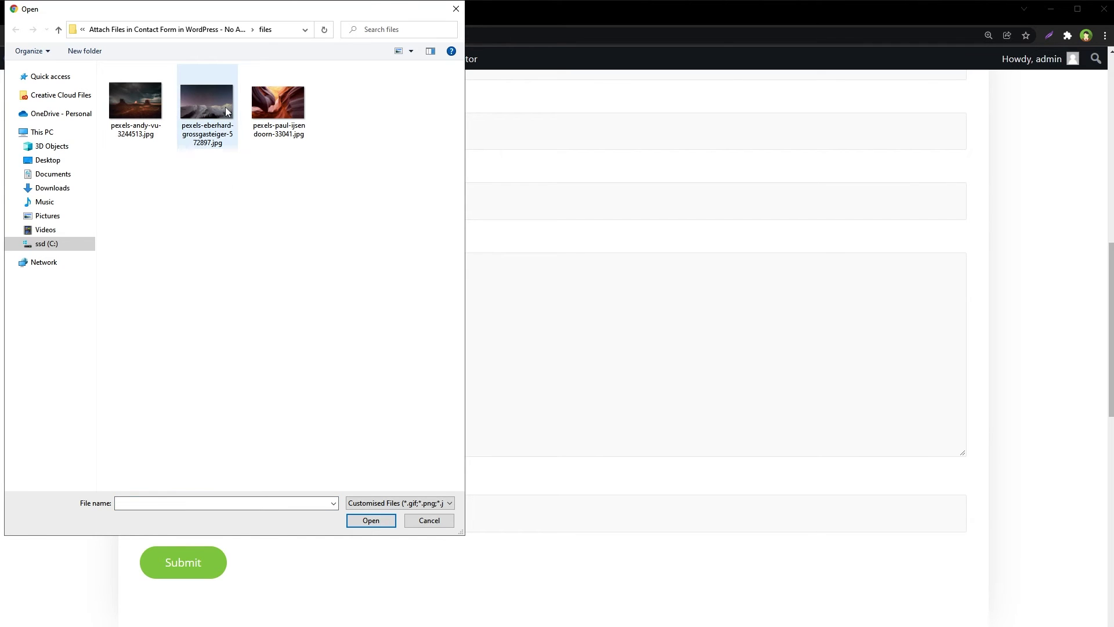
click(279, 103)
click(154, 111)
click(356, 519)
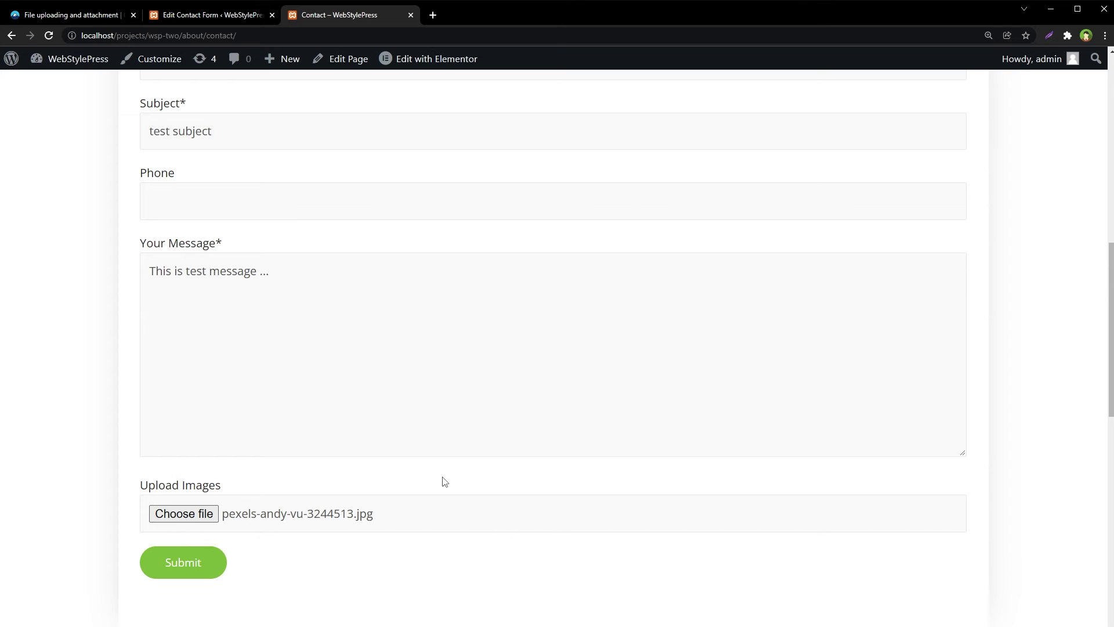
scroll(80, 421, up, 8)
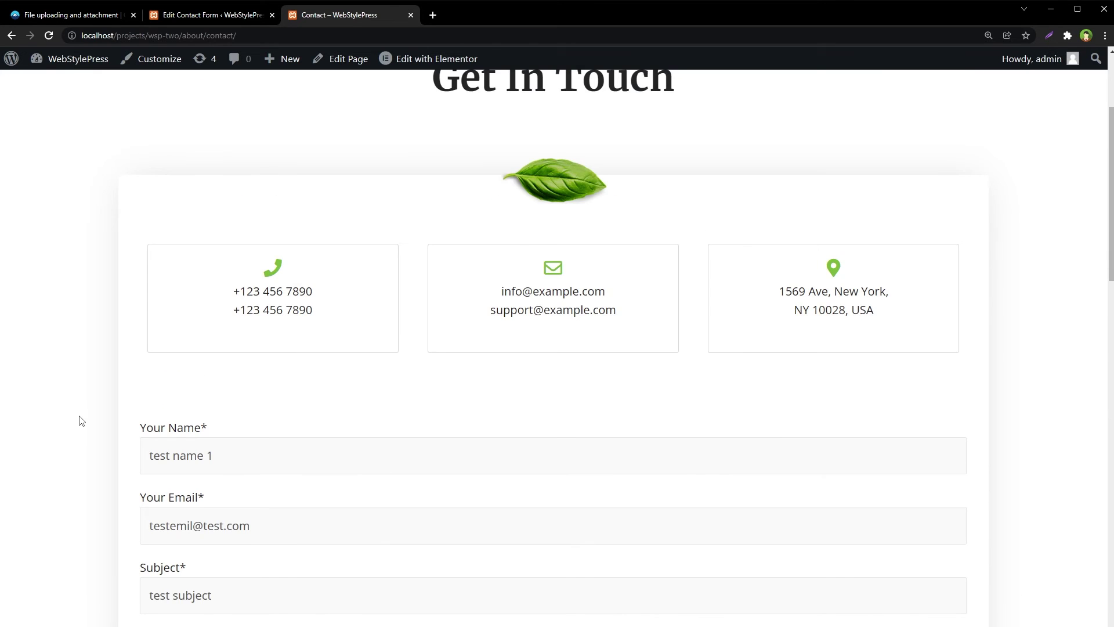
scroll(81, 419, down, 5)
scroll(72, 339, down, 6)
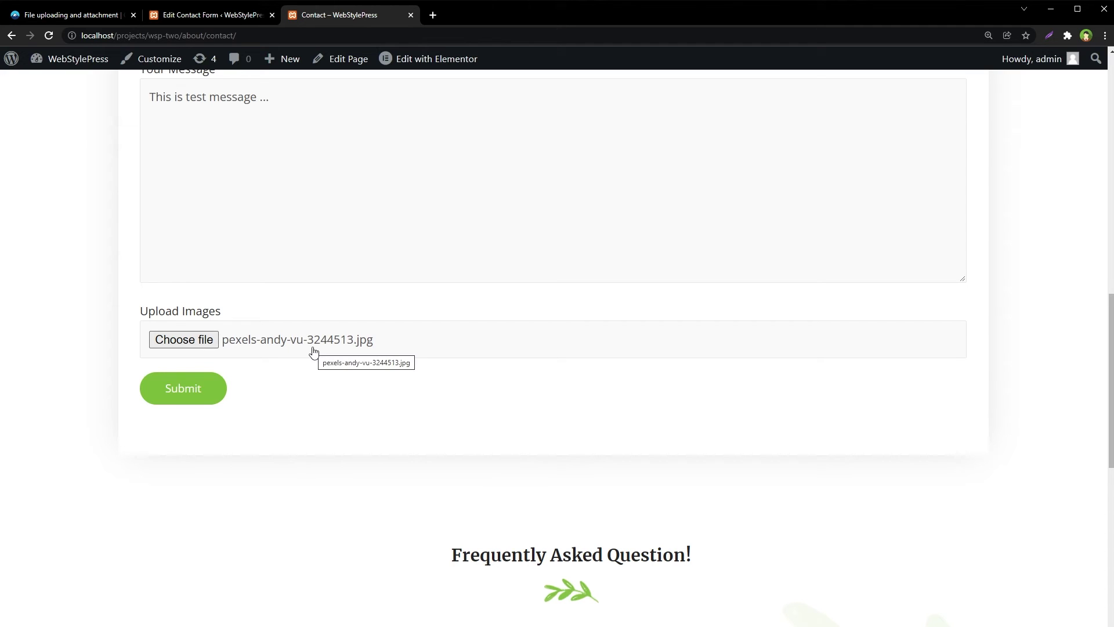
- Submit the form, confirm the Gmail message arrived with the image attached, then close it
click(183, 389)
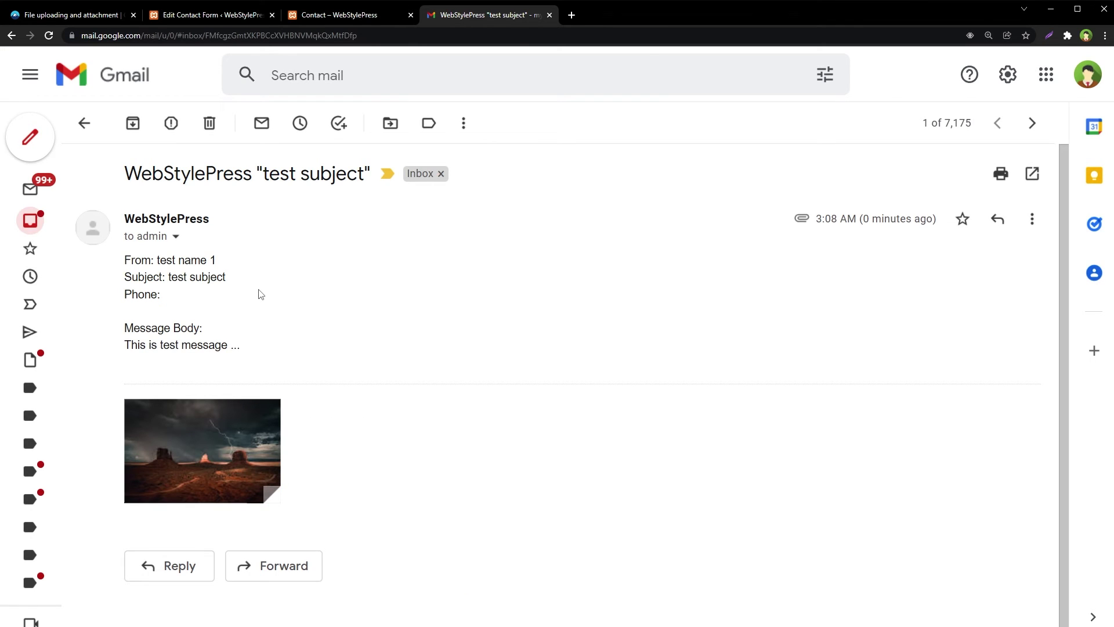
drag(121, 258, 249, 347)
click(274, 357)
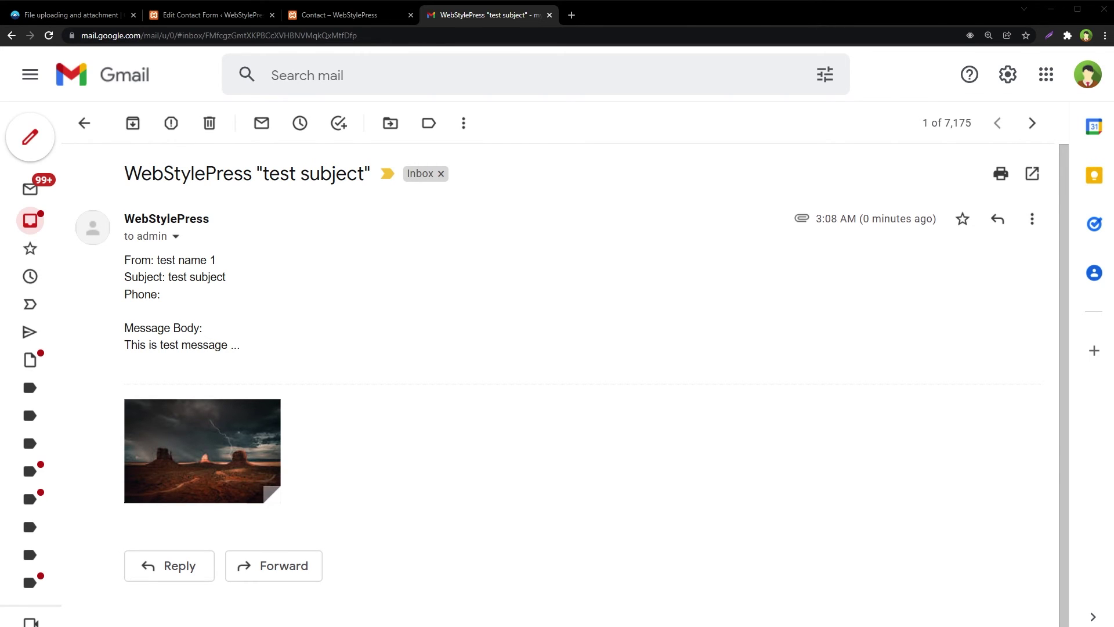
key(ctrl+w)
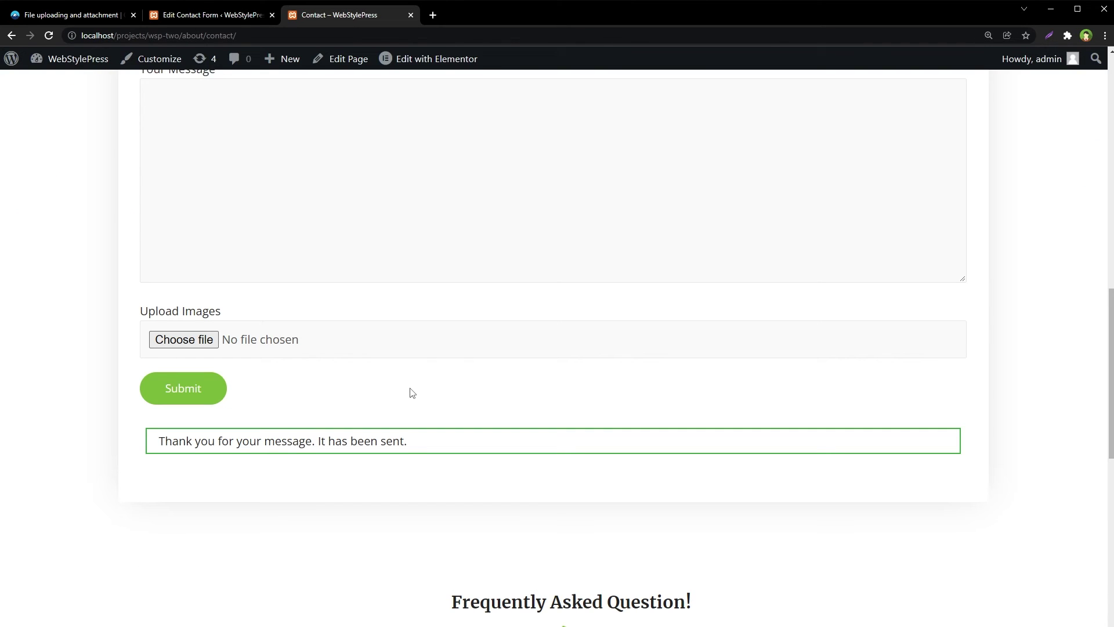
- Duplicate the Upload Images field block twice in the form template
click(194, 14)
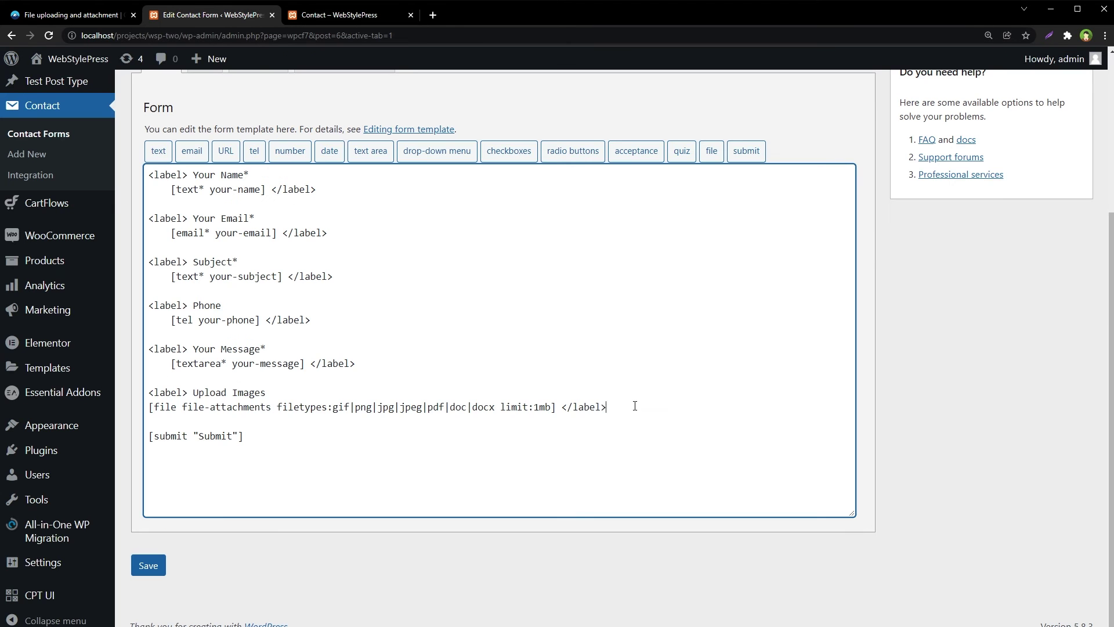
key(shift+Home)
key(shift+Up)
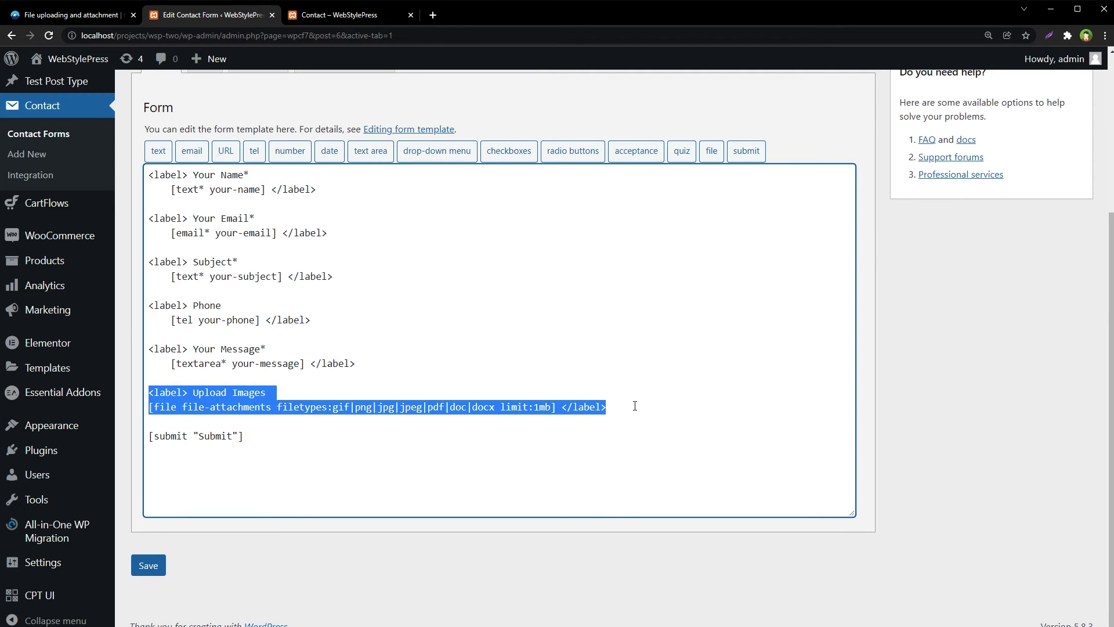
key(ctrl+c)
key(Right)
key(Return)
key(Return)
key(ctrl+v)
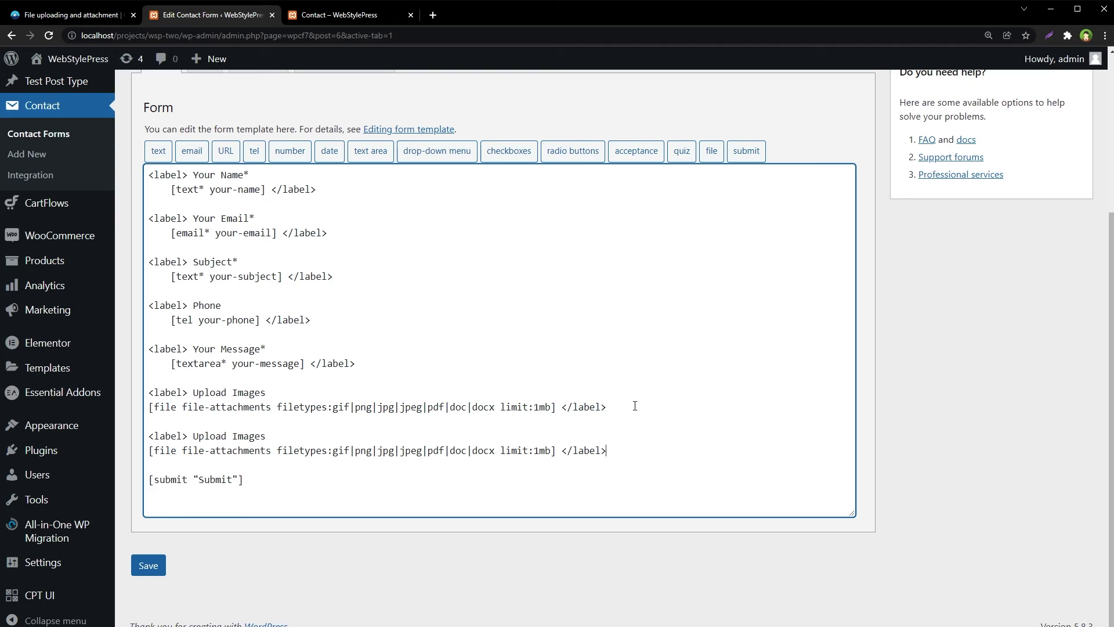
key(Return)
key(Return)
key(ctrl+v)
scroll(634, 405, down, 1)
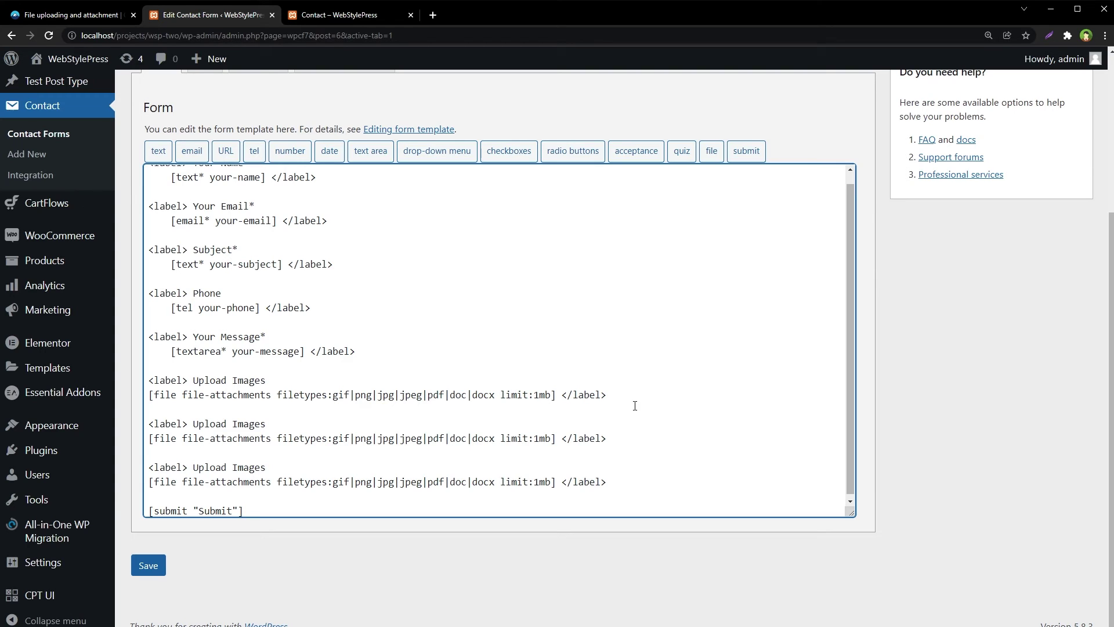
- Rename the copied tags to file-attachments-2 and file-attachments-3 and relabel the first field 'File'
text(-2)
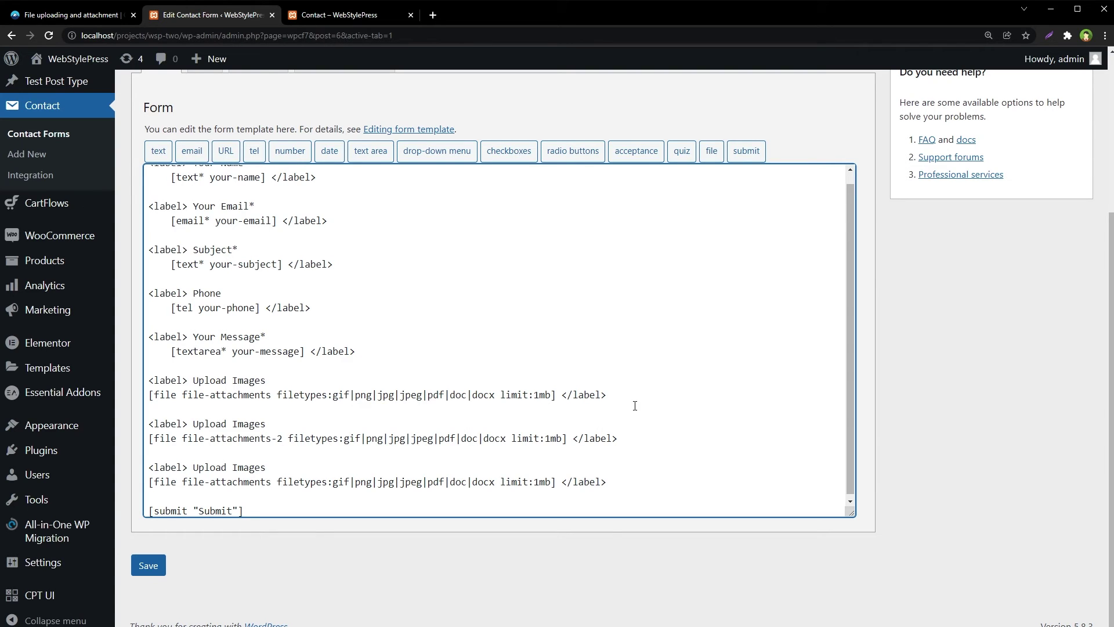
text(-3)
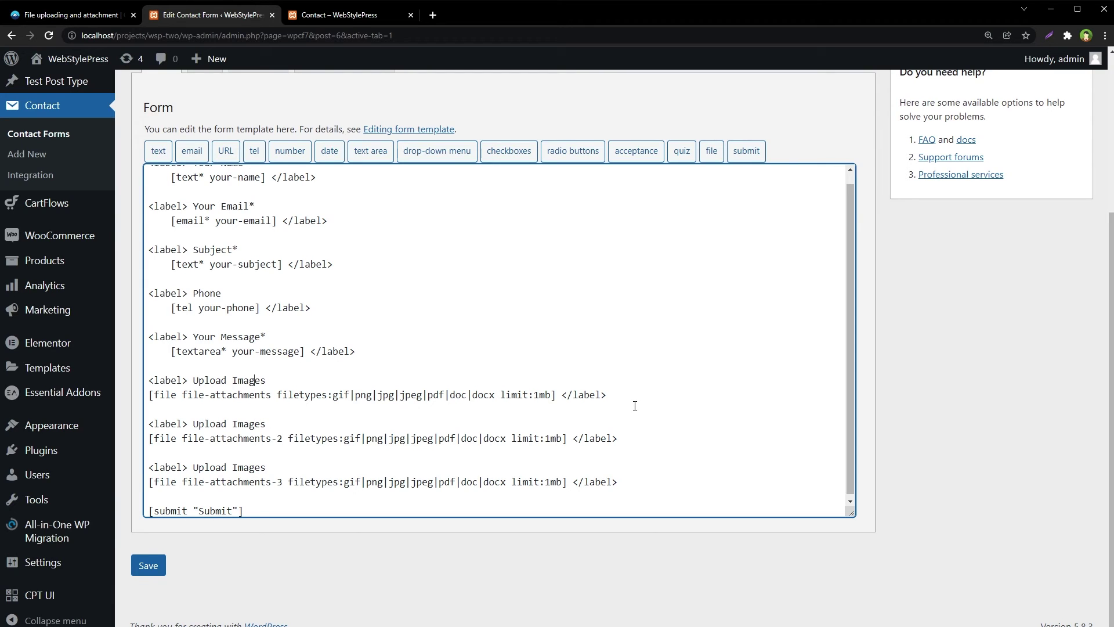
key(BackSpace)
key(Delete)
key(Delete)
key(ctrl+shift+Left)
text(File)
key(ctrl+shift+Left)
key(BackSpace)
- Relabel the second and third upload fields 'File' and save the form
key(Down)
key(Down)
key(Down)
key(ctrl+shift+Right)
key(ctrl+shift+Right)
key(shift+Left)
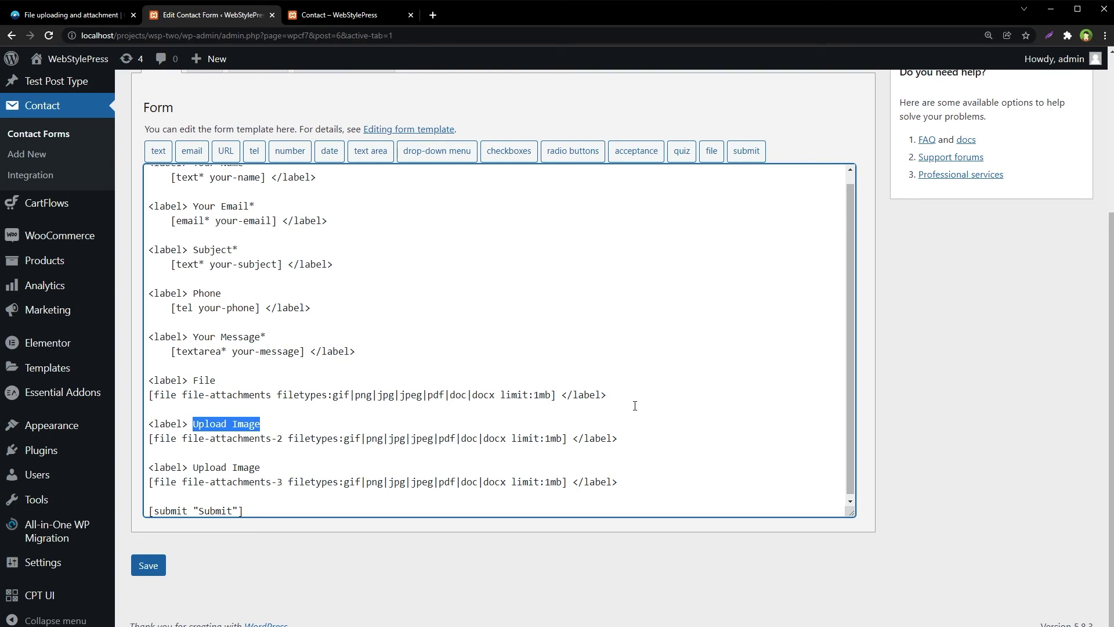
text(File)
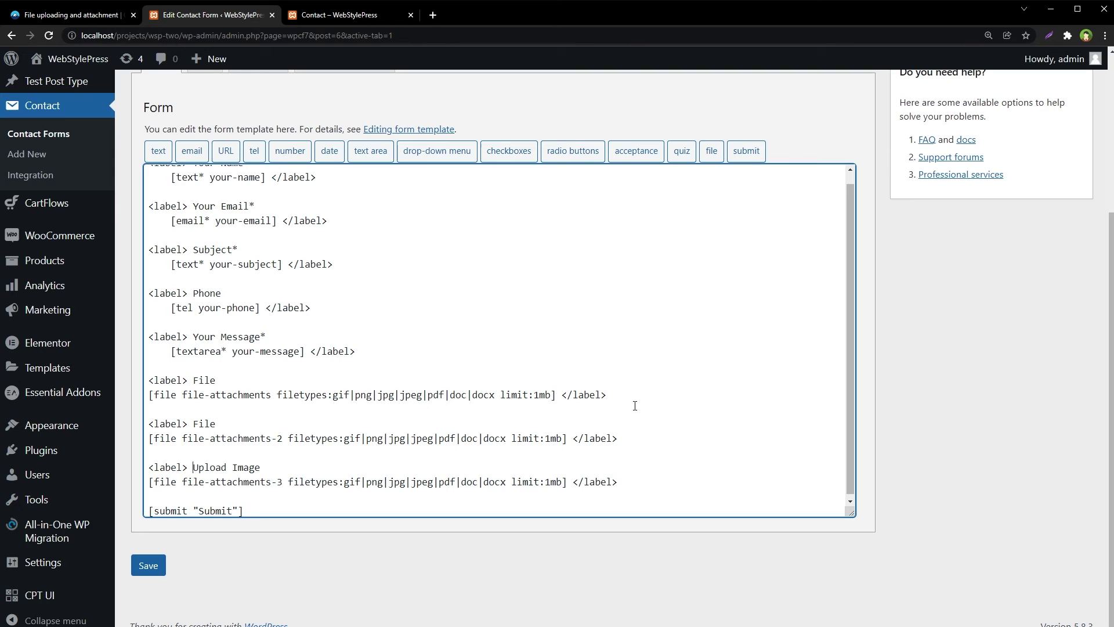
key(ctrl+shift+Right)
key(ctrl+shift+Right)
key(shift+Left)
text(File)
key(Down)
key(ctrl+s)
- Re-save the form and find the File attachments field in the Mail settings
click(204, 284)
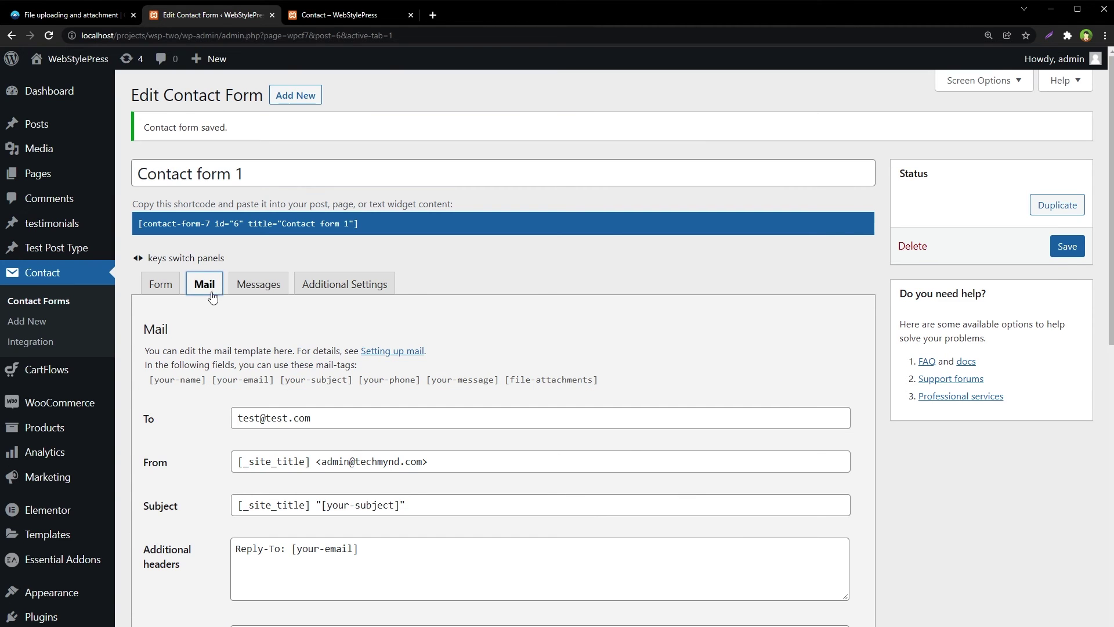
click(161, 283)
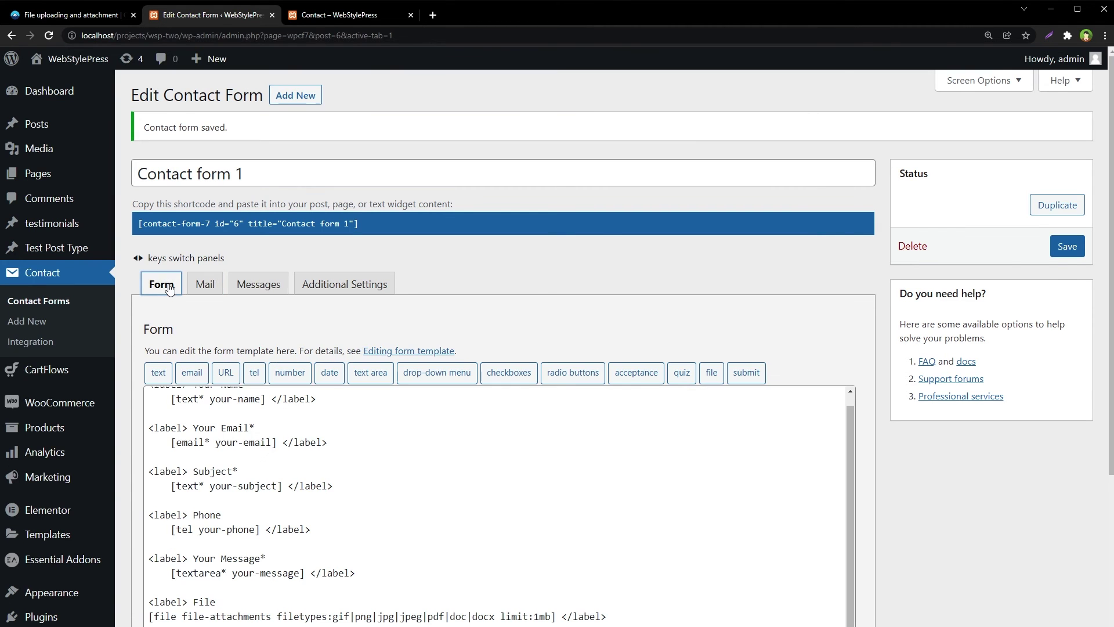
click(1059, 255)
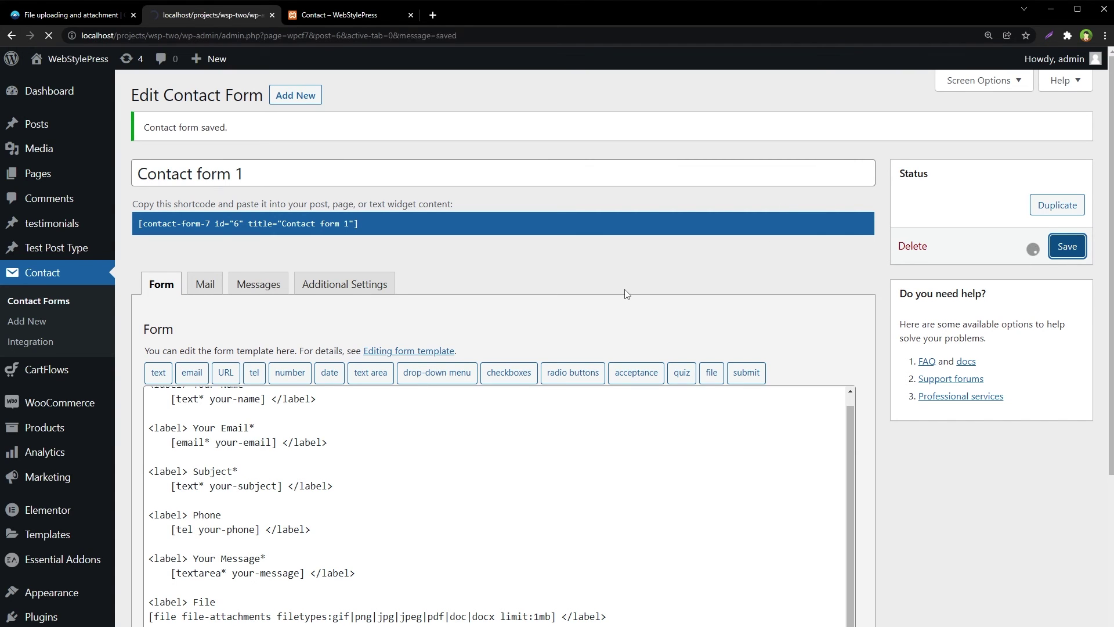
click(207, 285)
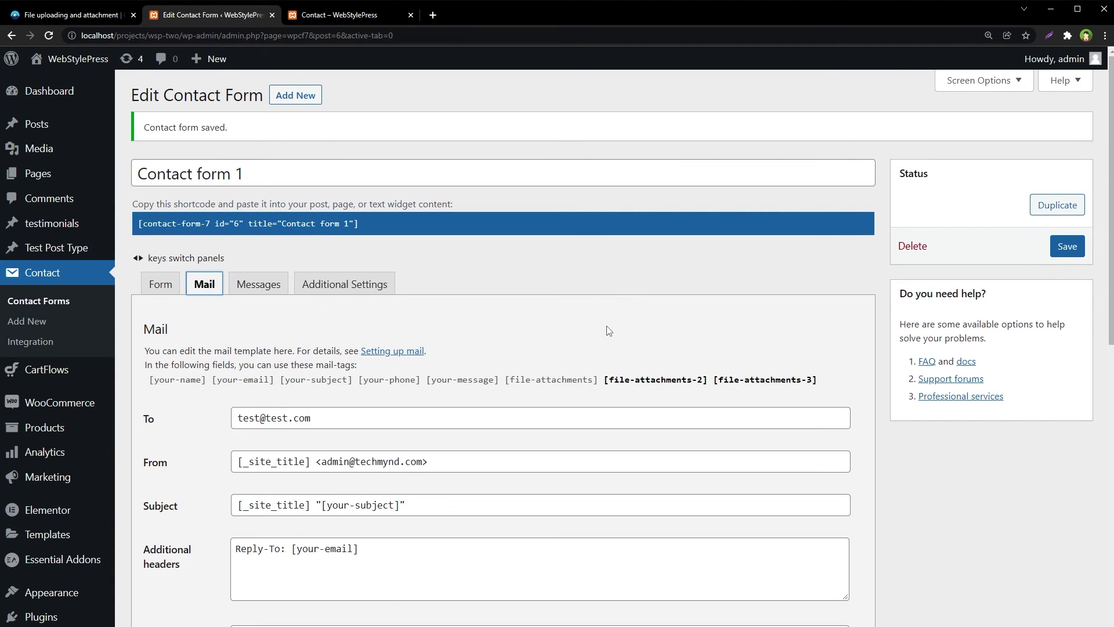
scroll(610, 330, down, 2)
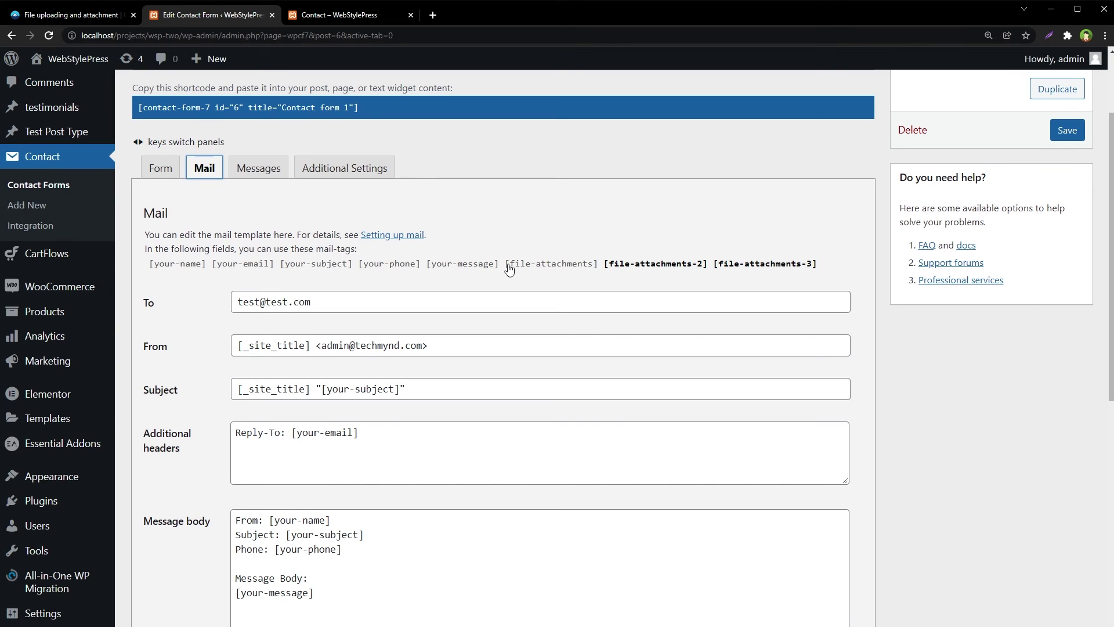
scroll(590, 236, down, 4)
scroll(590, 237, down, 4)
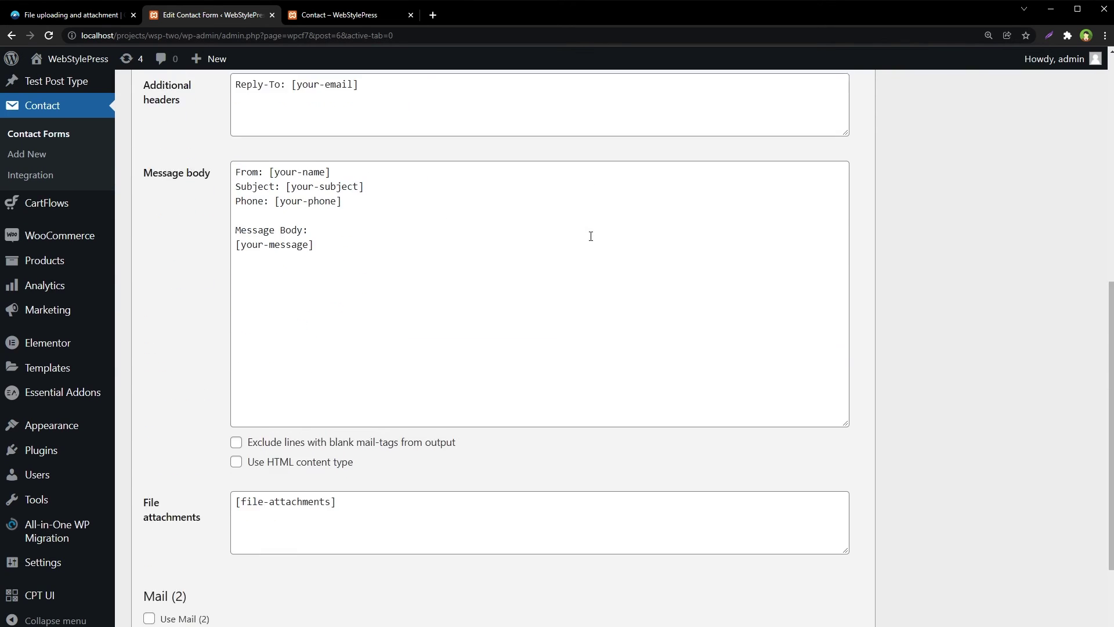
drag(430, 381, 194, 403)
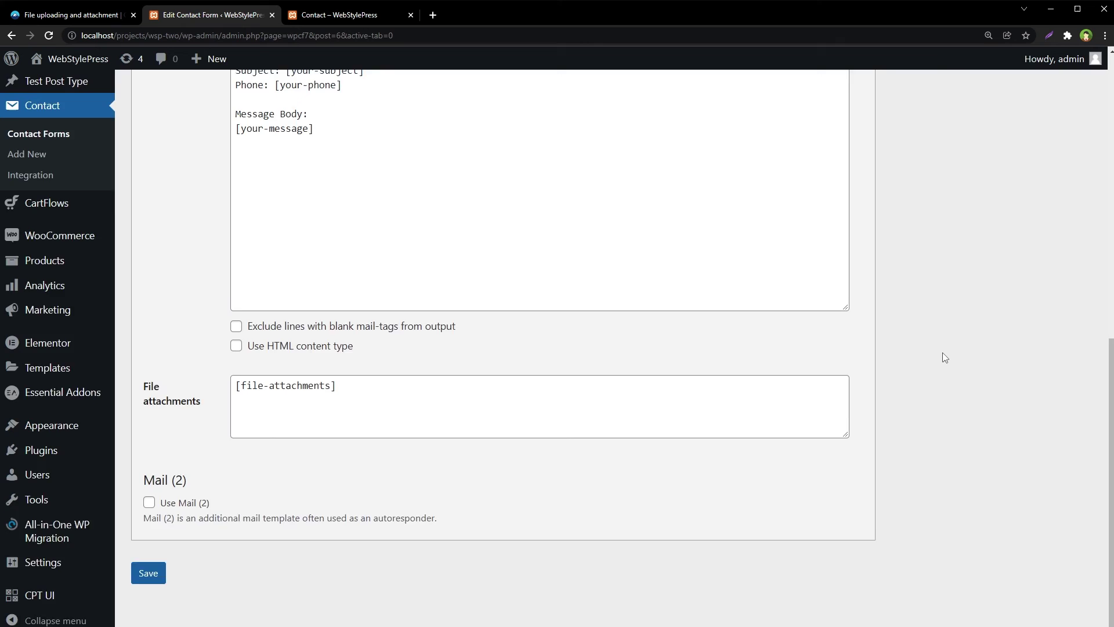
- Add [file-attachments-2][file-attachments-3] after [file-attachments] in File attachments and save
scroll(942, 353, up, 6)
drag(603, 149, 824, 152)
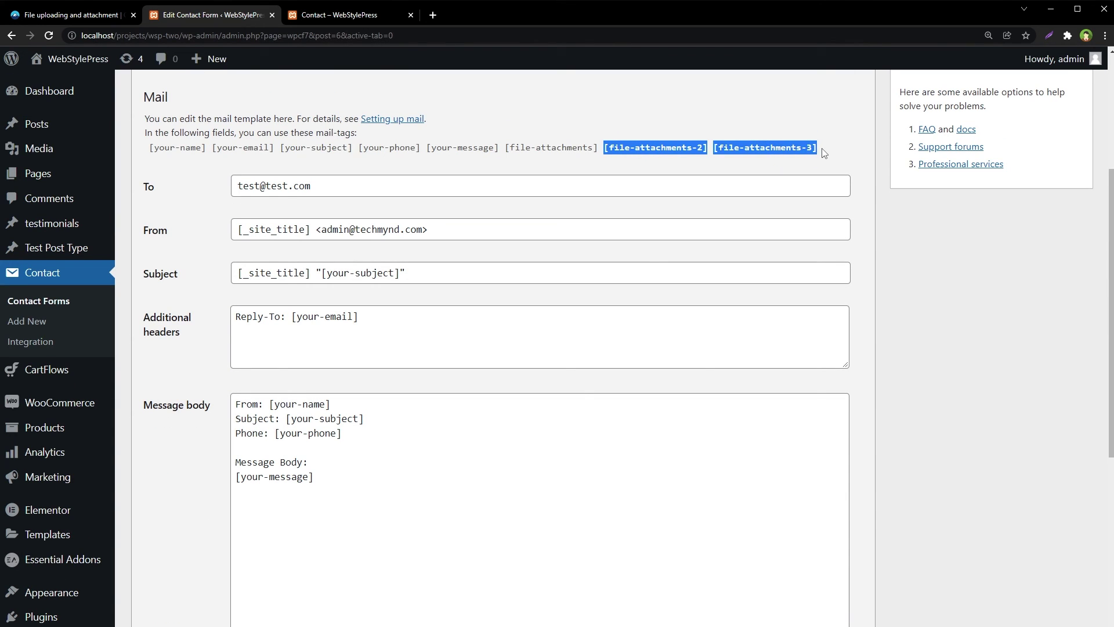
scroll(932, 446, down, 6)
click(398, 387)
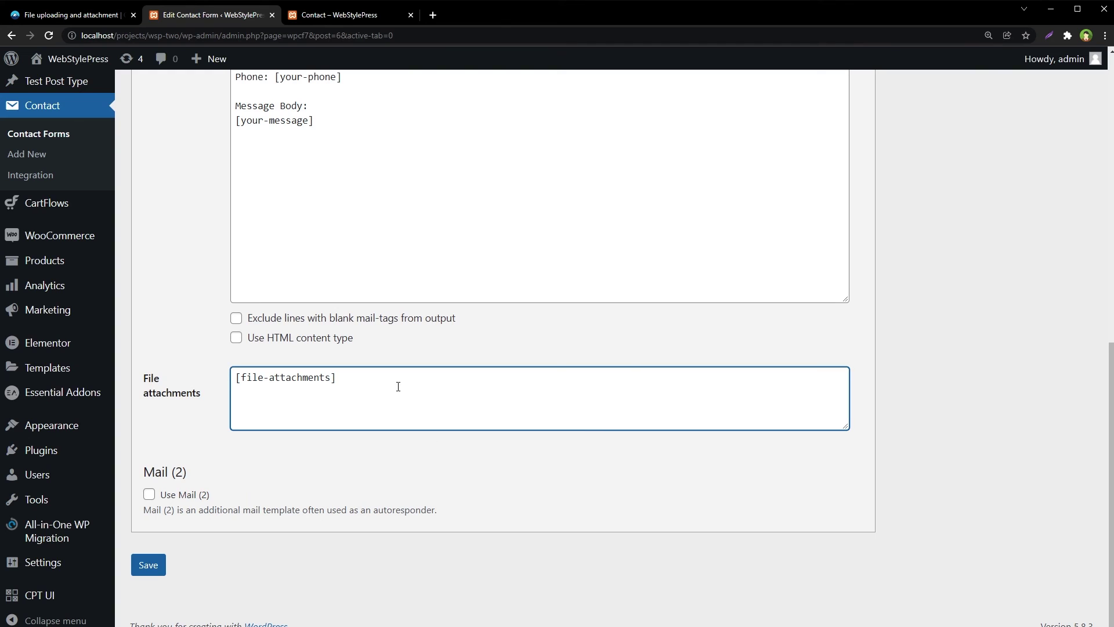
key(ctrl+v)
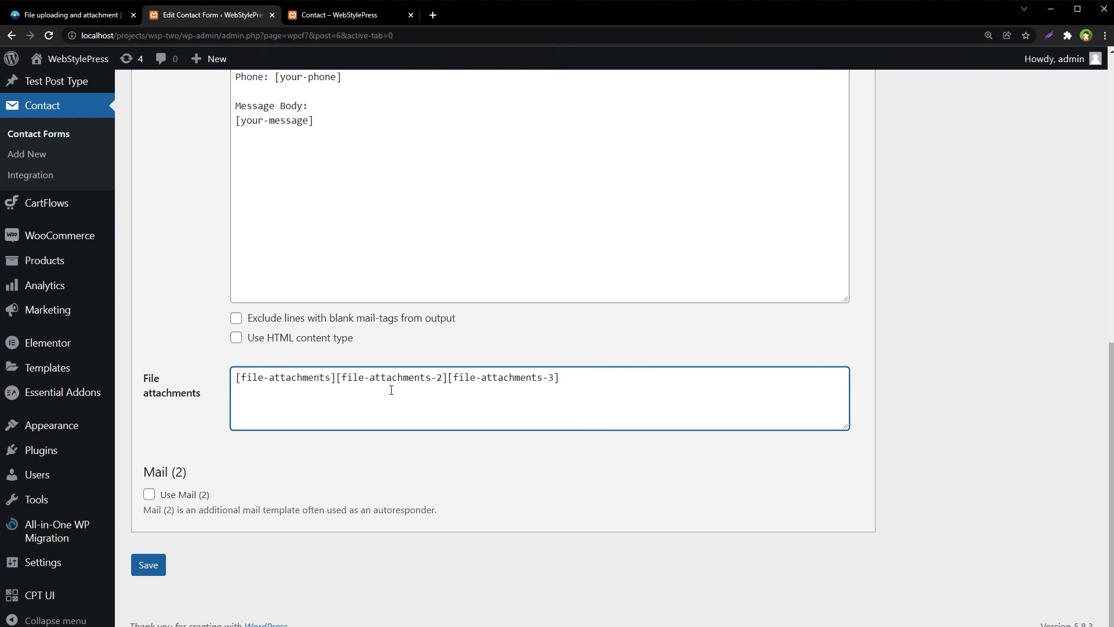
drag(341, 379, 618, 382)
click(262, 399)
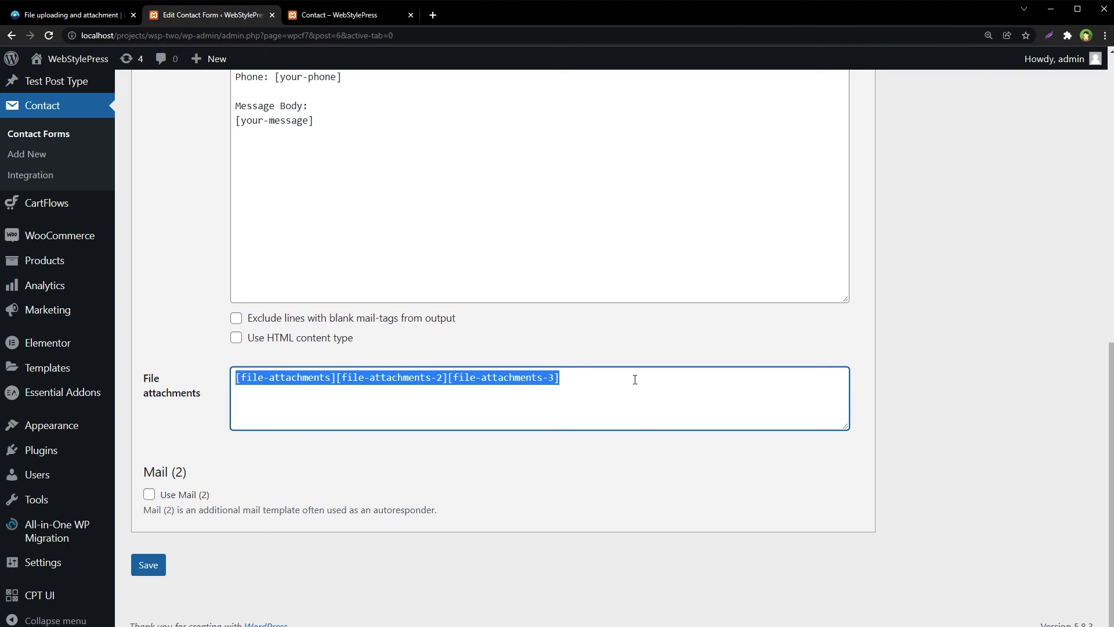
click(151, 565)
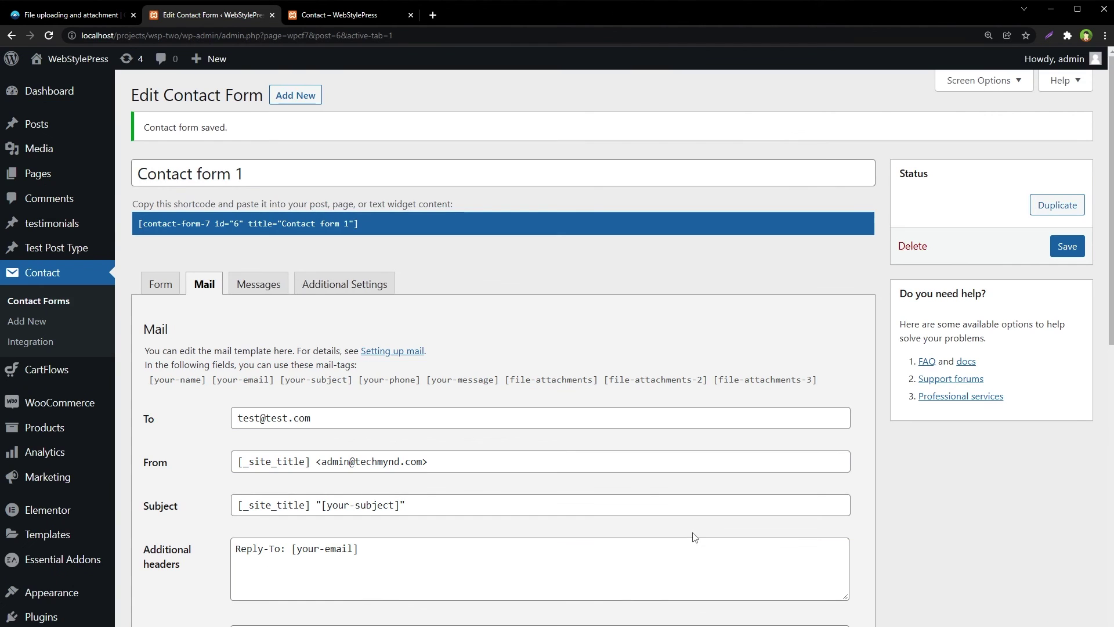
- Reload the contact page and attach pexels-andy-vu-3244513.jpg to the first File field
click(336, 14)
key(ctrl+l)
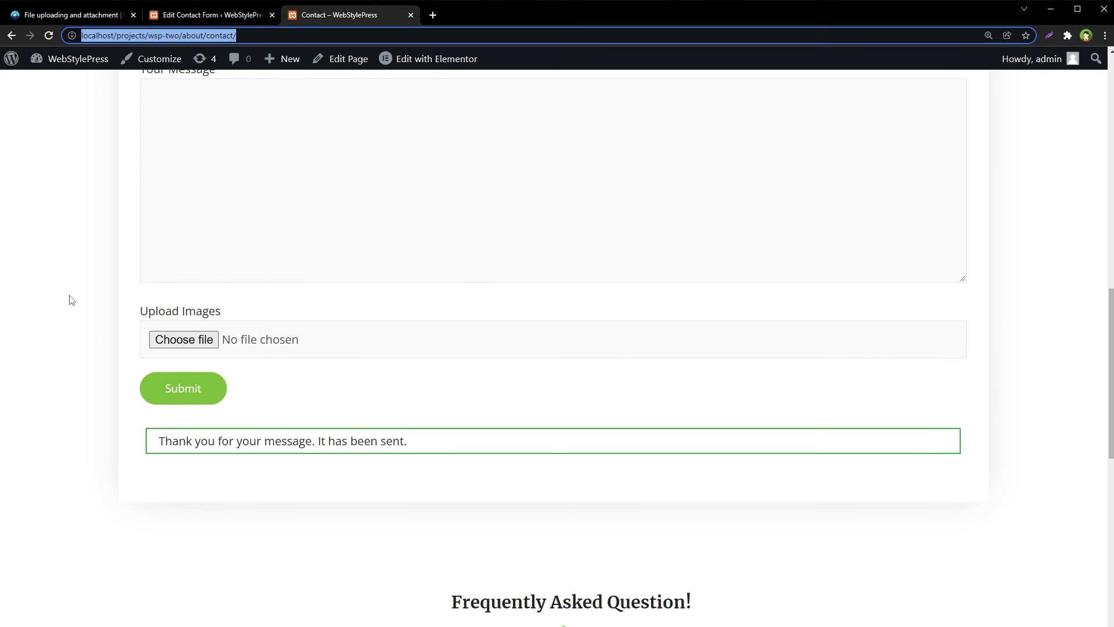
key(Return)
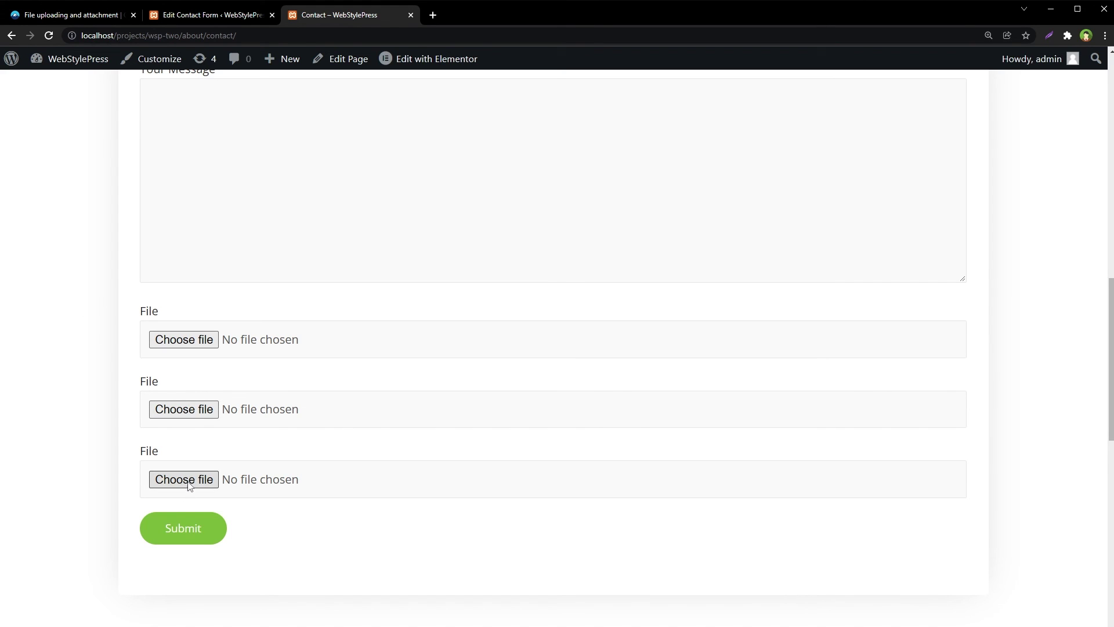
click(202, 343)
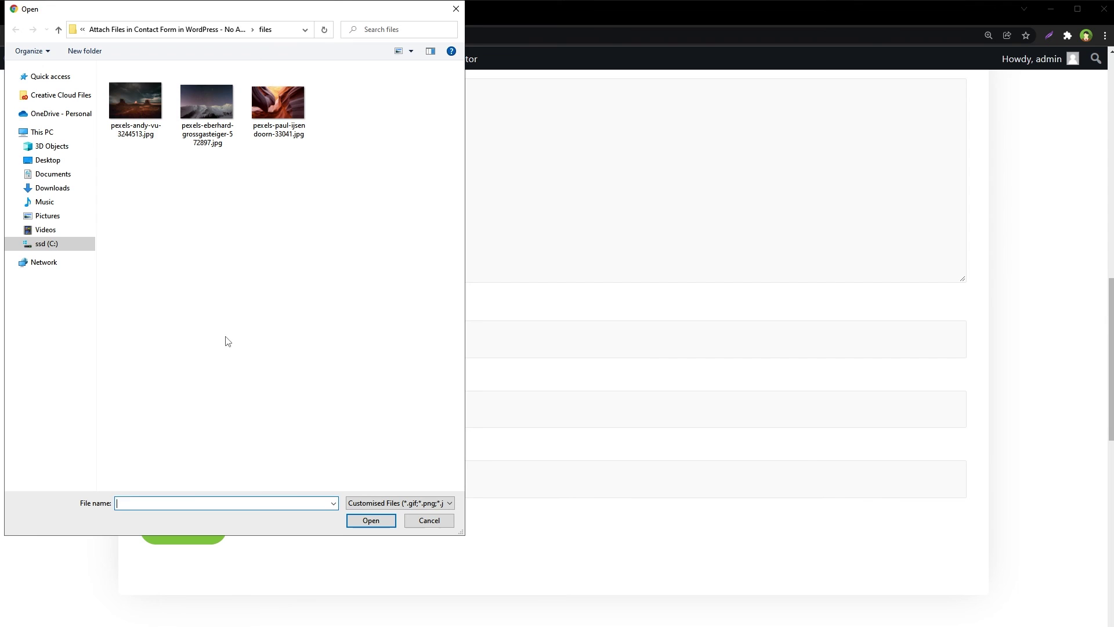
click(157, 125)
click(179, 120)
key(Left)
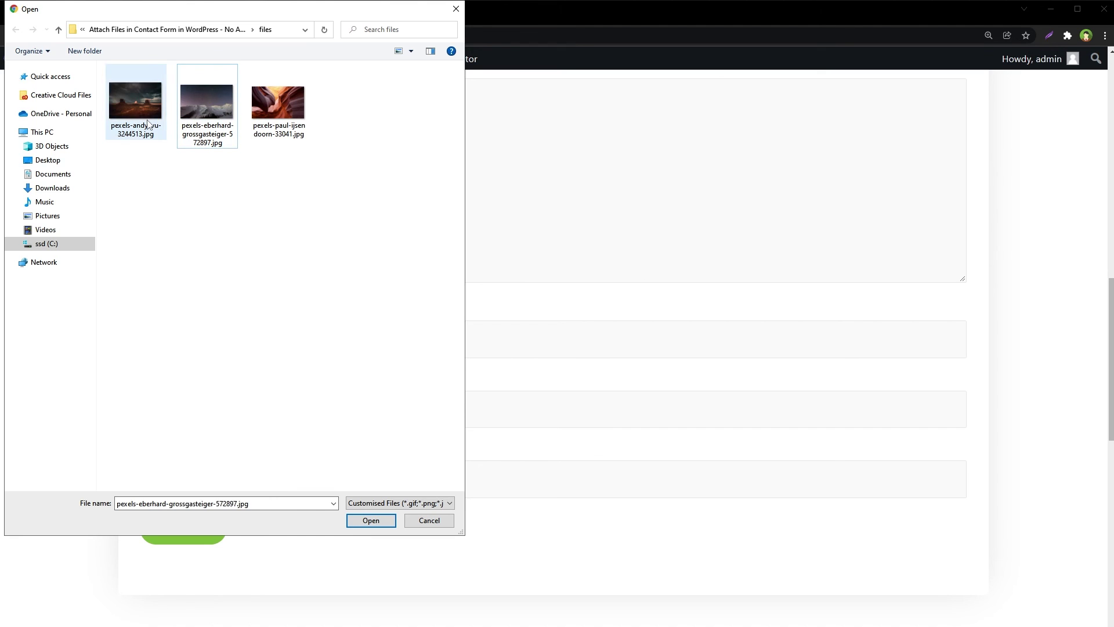
key(Return)
- Attach pexels-eberhard-grossgasteiger-572897.jpg and pexels-paul-ijsendoorn-33041.jpg to the second and third File fields
click(216, 414)
click(208, 116)
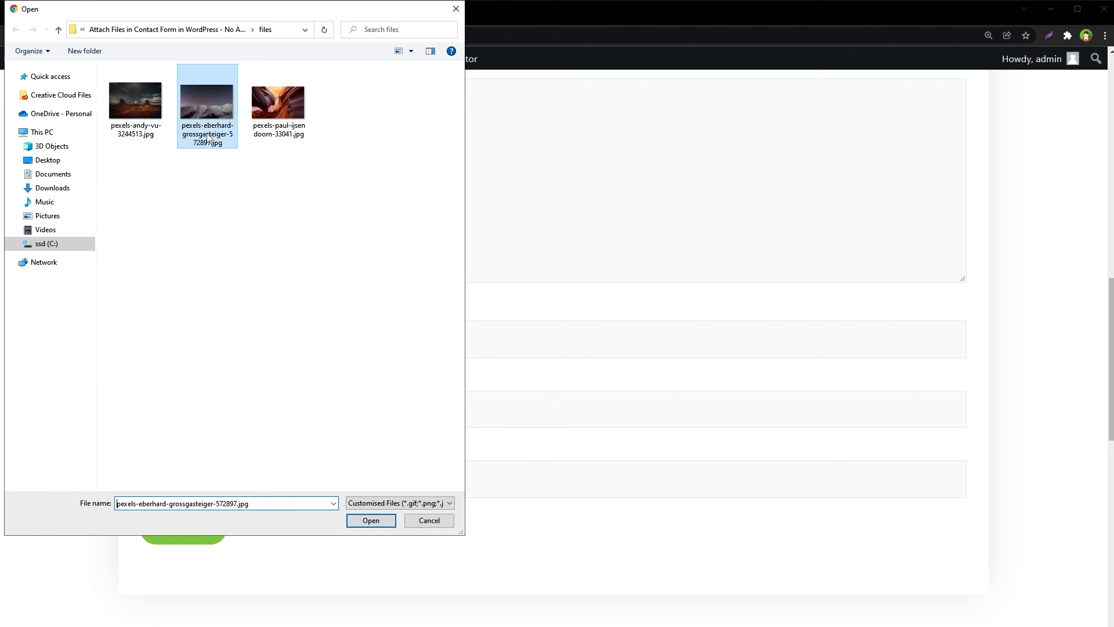
key(Return)
click(206, 480)
double_click(282, 130)
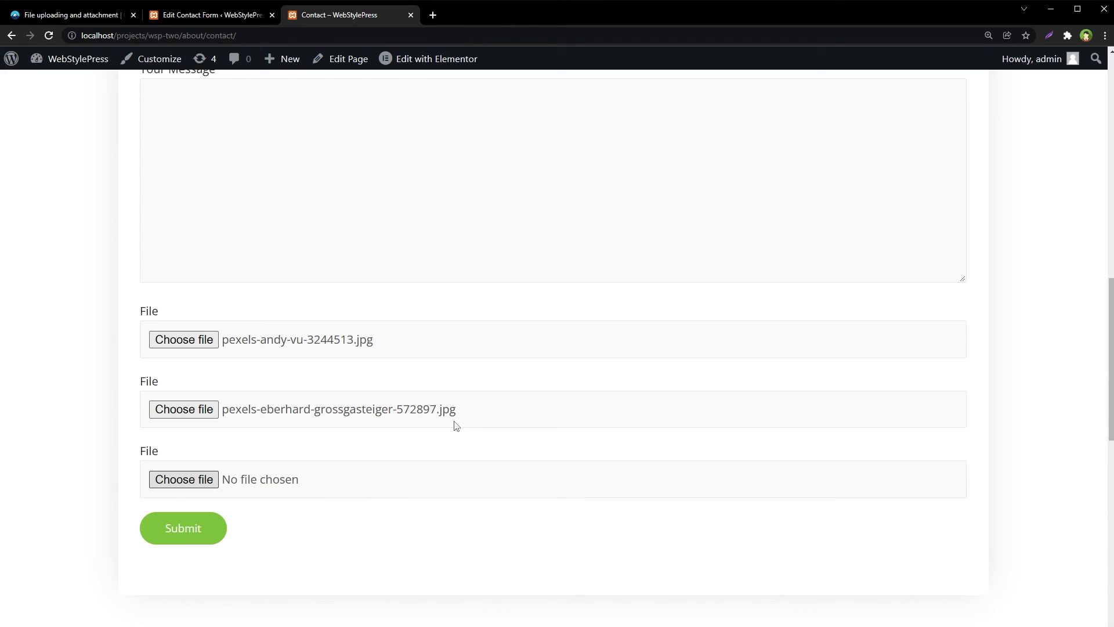
- Enter a test name and e-mail, subject 'test subject 2', message 'test', and submit
scroll(224, 273, up, 8)
click(224, 273)
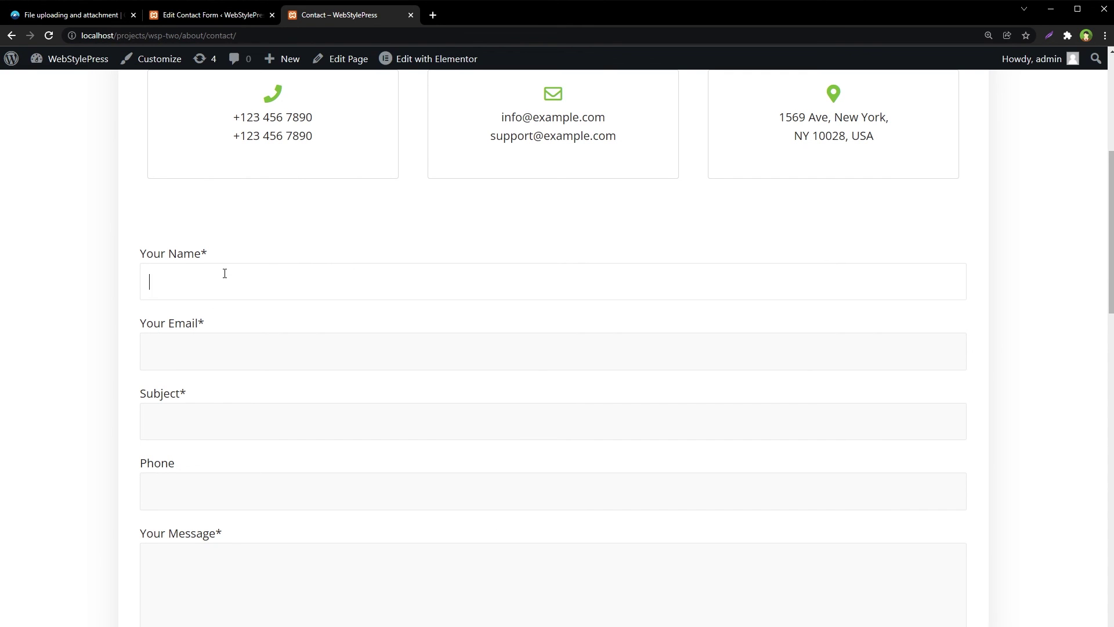
text(test 2)
text(testemail@)
text(test.)
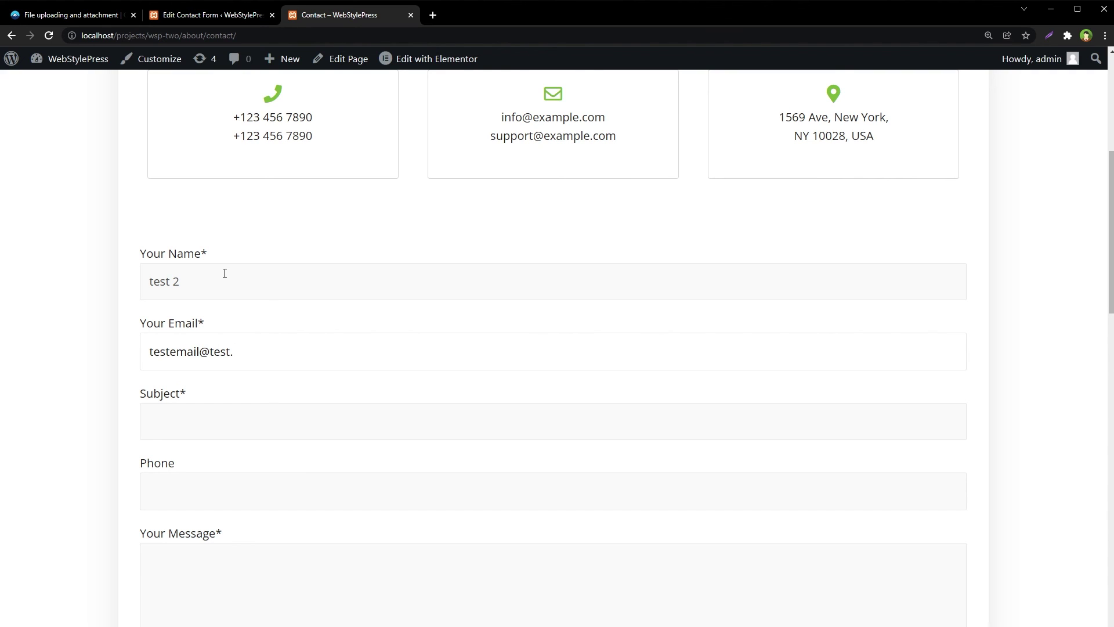
text(com)
key(Tab)
text(test subject 2)
key(Tab)
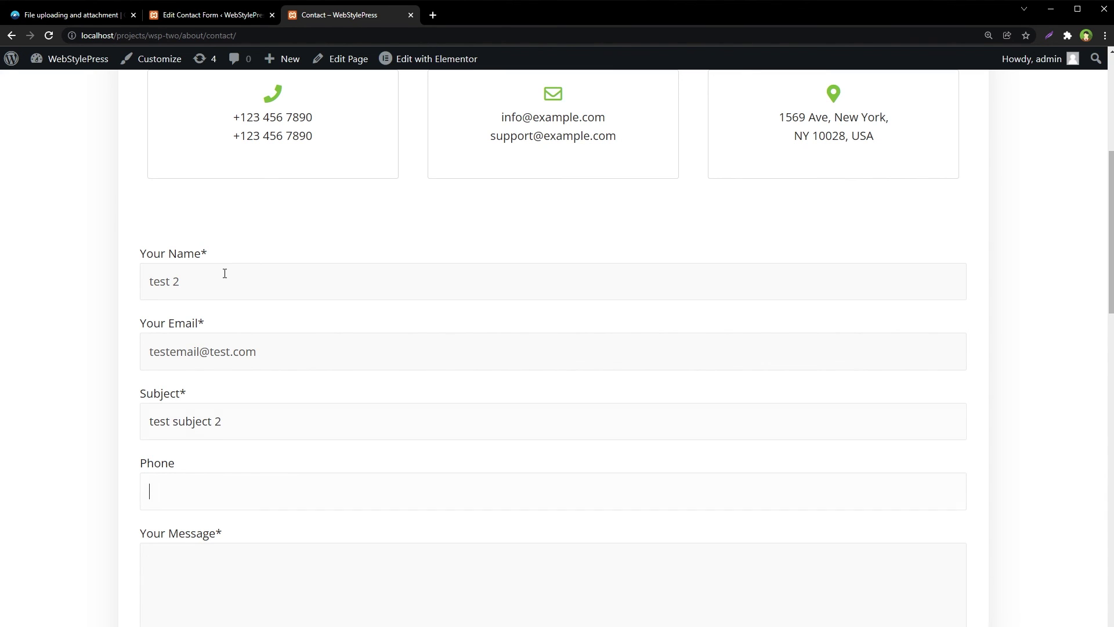
scroll(654, 417, down, 5)
text(test)
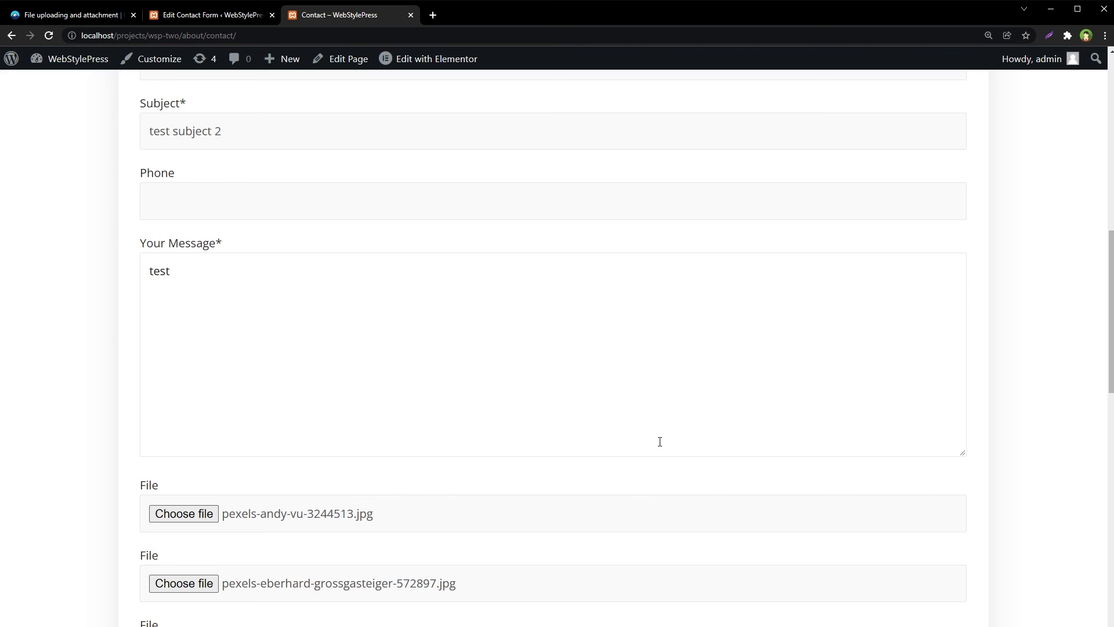
scroll(660, 441, down, 6)
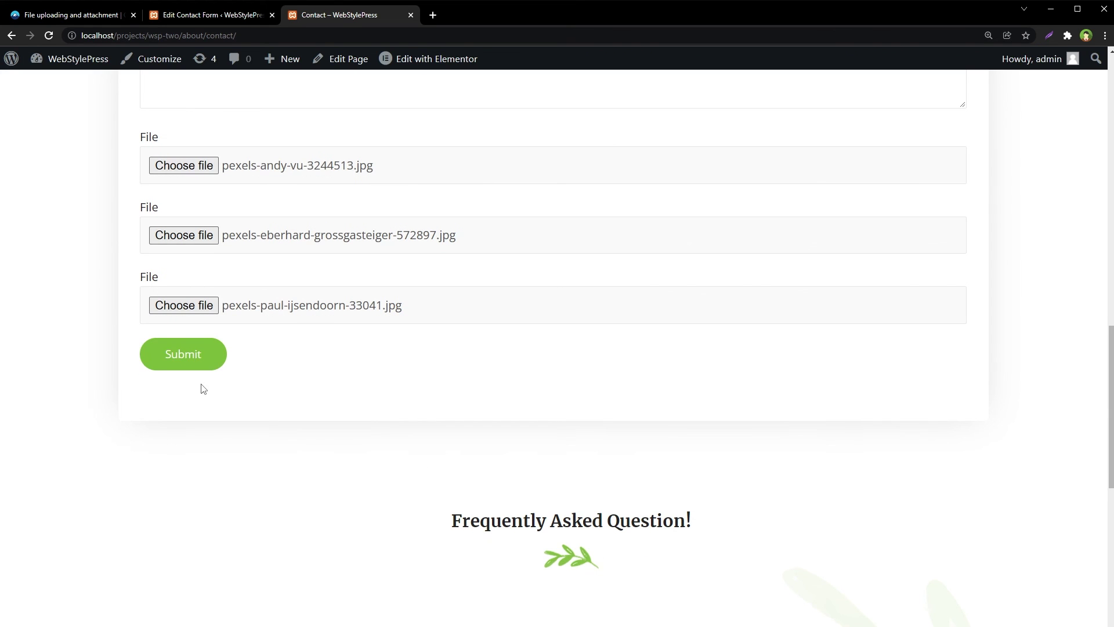
click(185, 356)
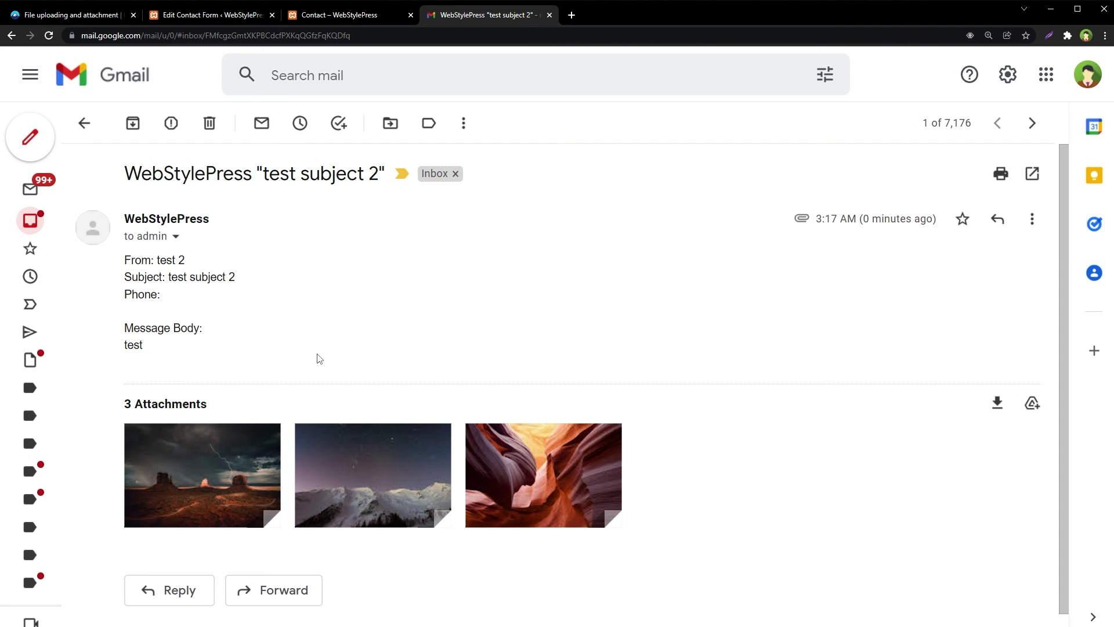
- Switch from Gmail back to the Contact page tab
key(ctrl+shift+Tab)
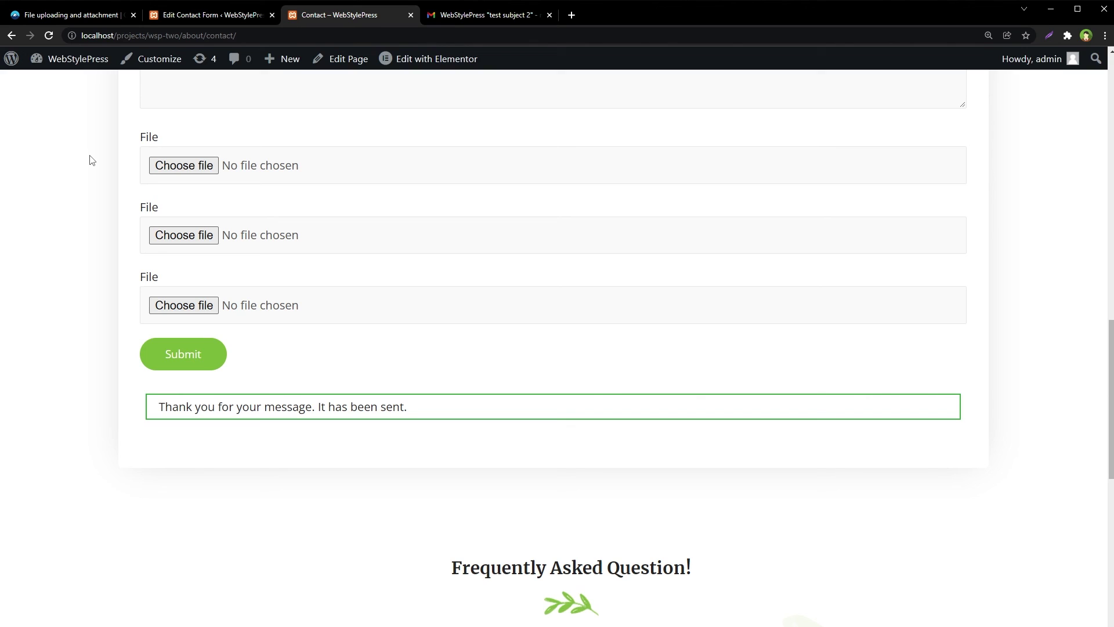